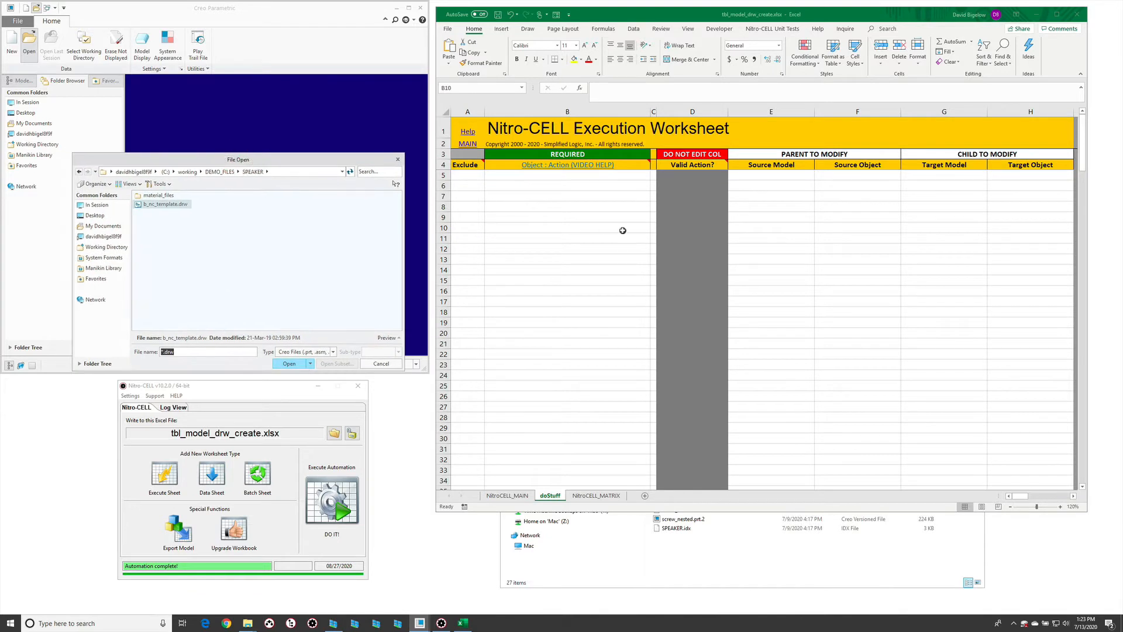
- Enter the command tbl_model : DRW_CREATE in cell B10 of the doStuff worksheet through an nc_command reference
left_click(622, 228)
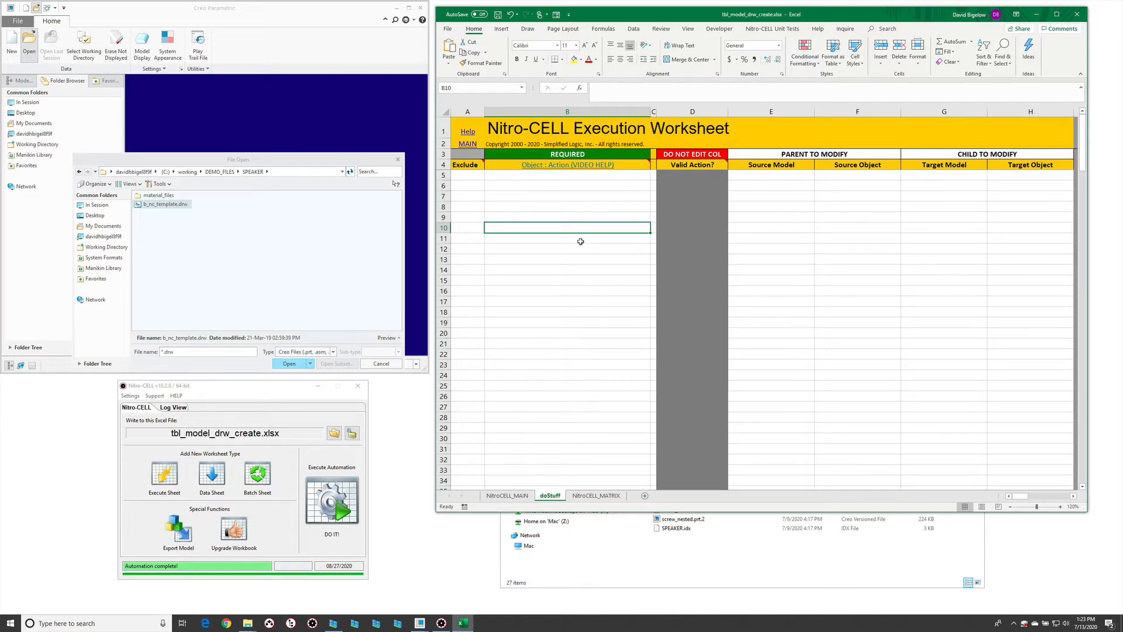
type("=nc_command[drw")
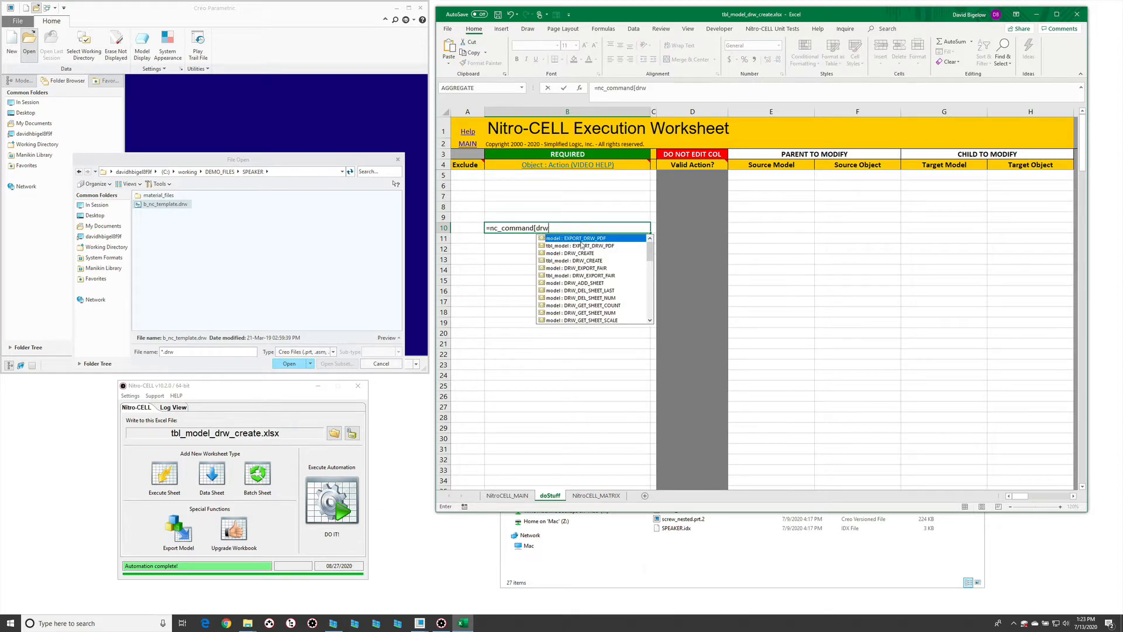
type("_cre")
double_click(582, 246)
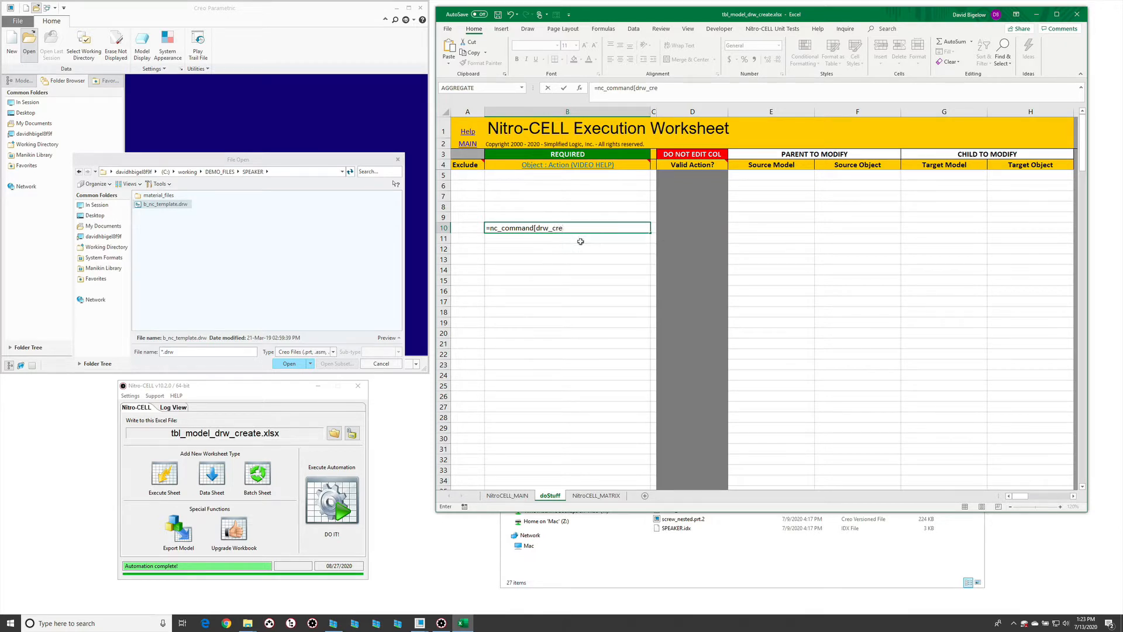
type("]")
key("Return")
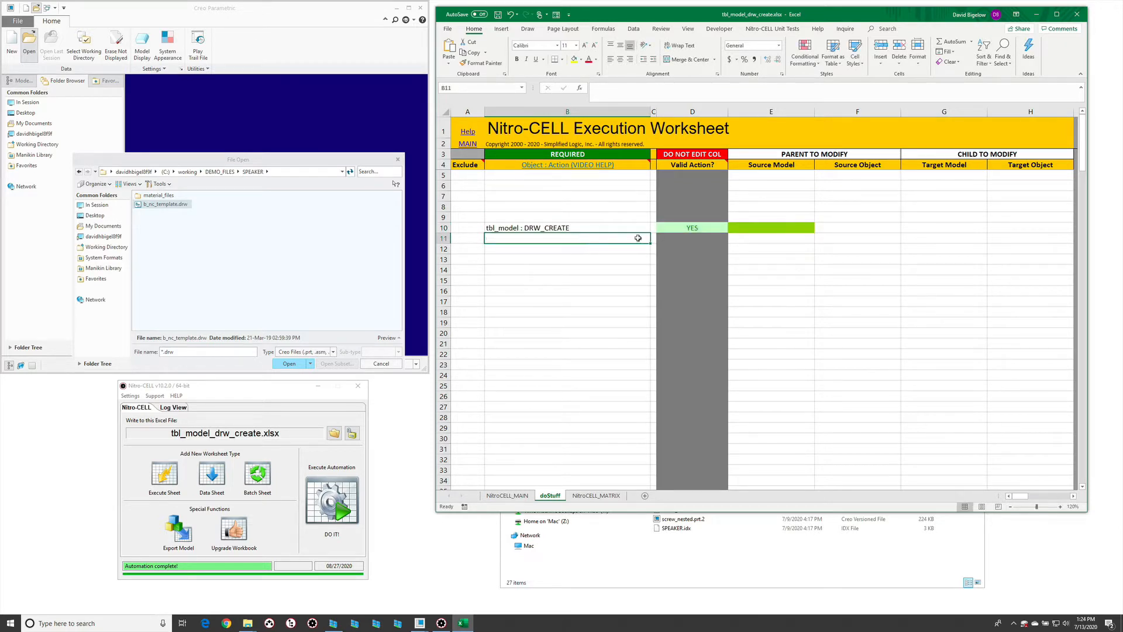
- Add a new worksheet, enter the header itemName in cell D5, and widen column D
left_click(768, 227)
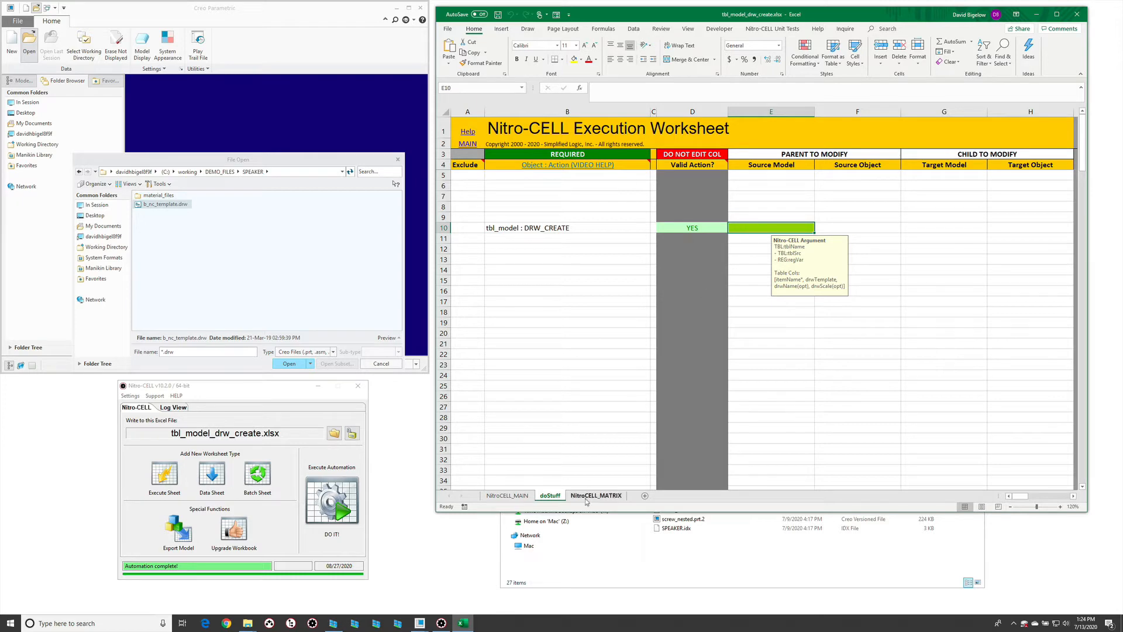
left_click(643, 495)
left_click(546, 157)
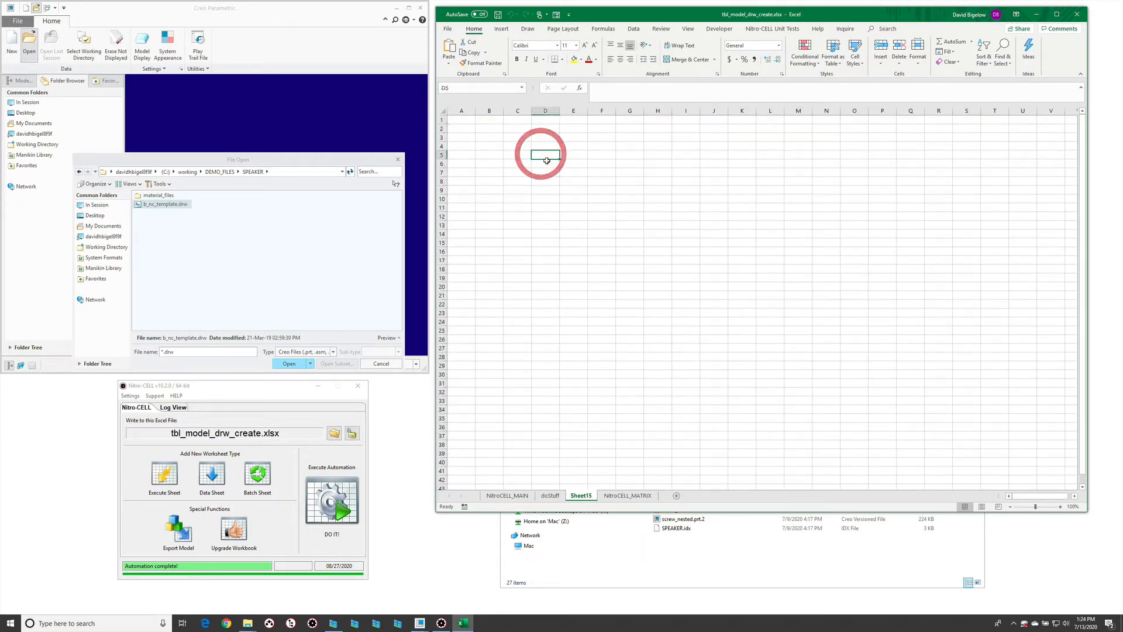
type("itemName")
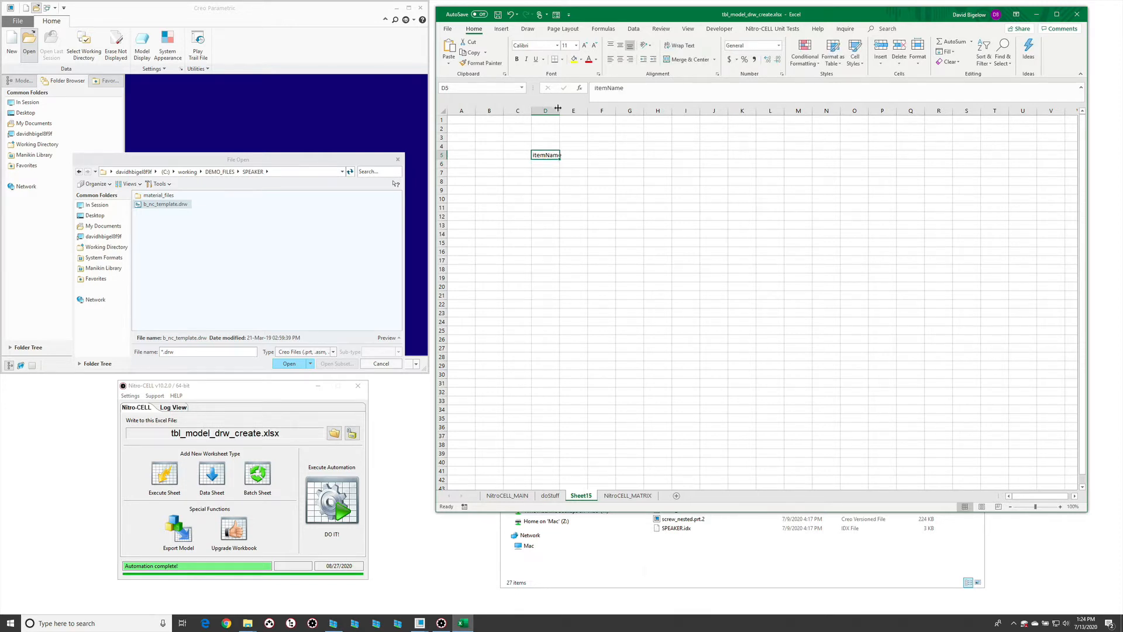
left_click_drag(558, 109, 625, 109)
left_click(561, 198)
left_click(639, 155)
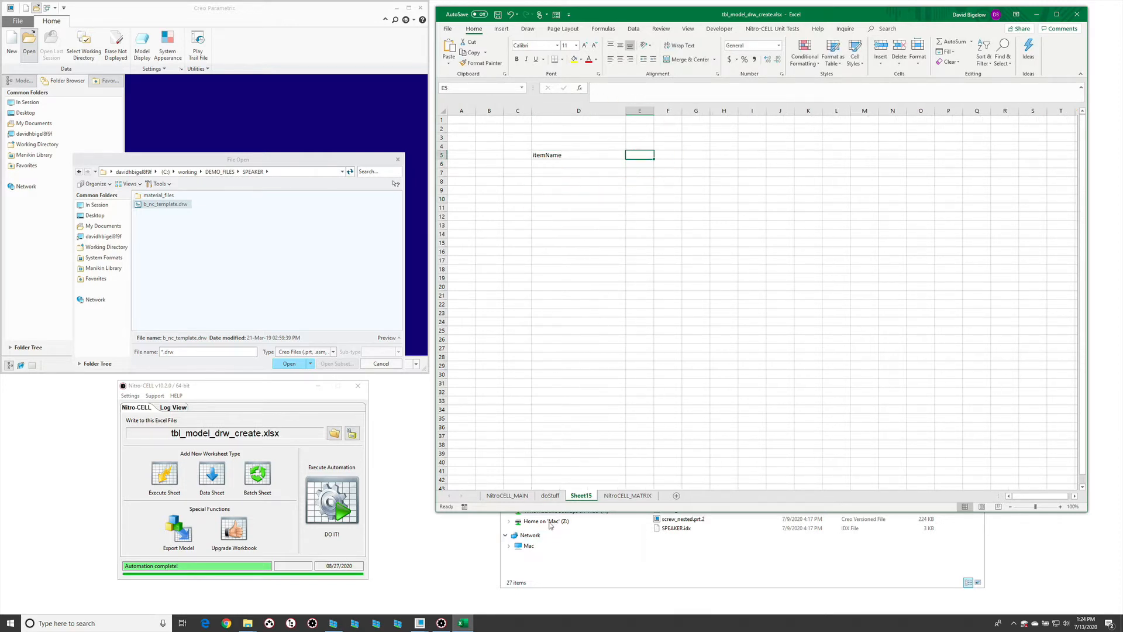
- Add the header drwTemplate in cell E5 of the new worksheet and widen column E to fit it
left_click(550, 495)
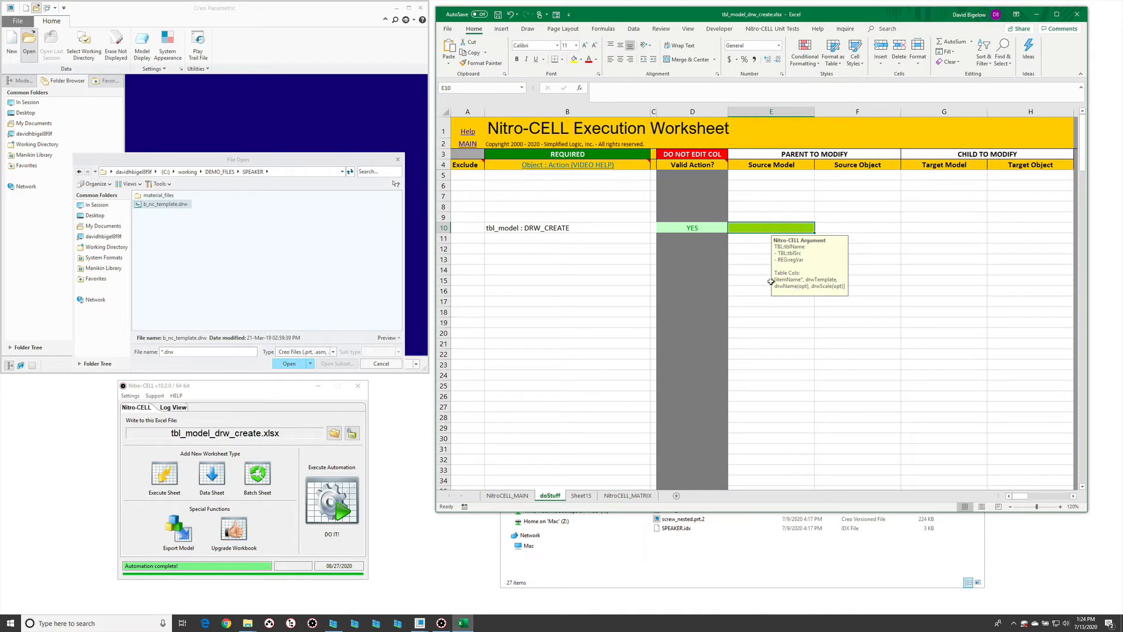
left_click(579, 495)
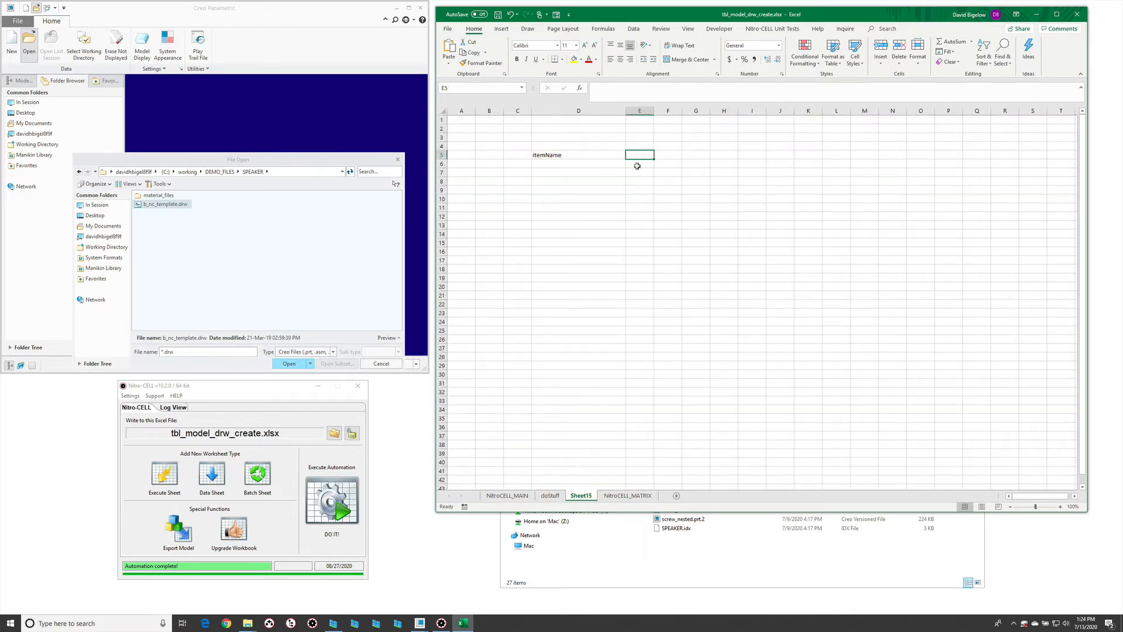
type("drwTemplate")
key("Return")
left_click_drag(654, 107, 676, 107)
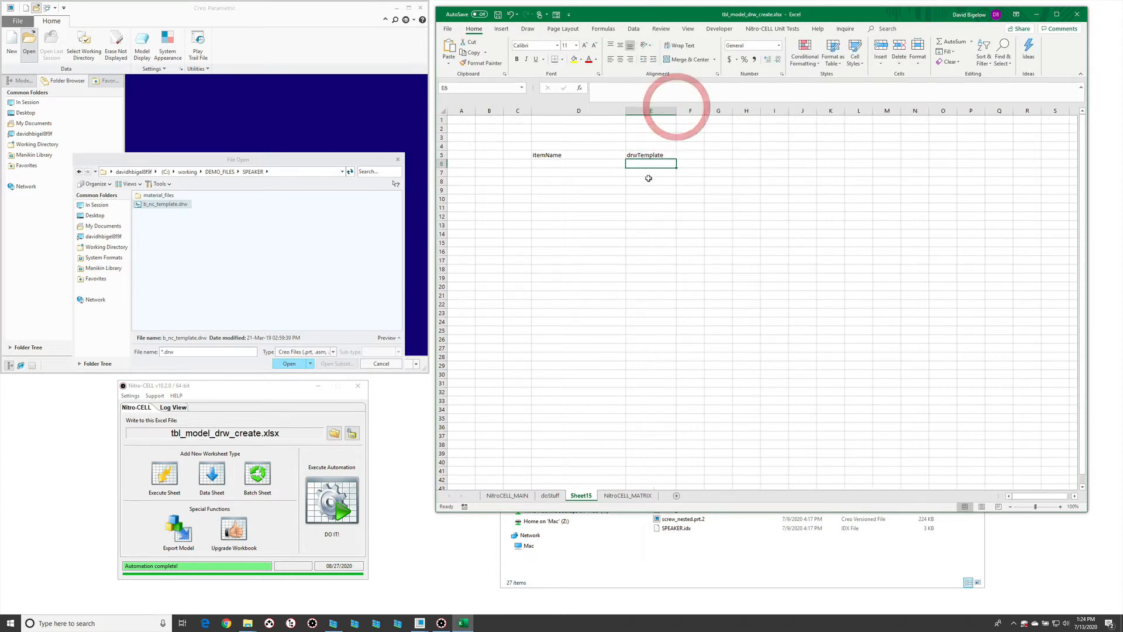
- Convert the itemName and drwTemplate header cells into a table with headers and name it myTable
left_click_drag(603, 156, 662, 153)
key("ctrl+t")
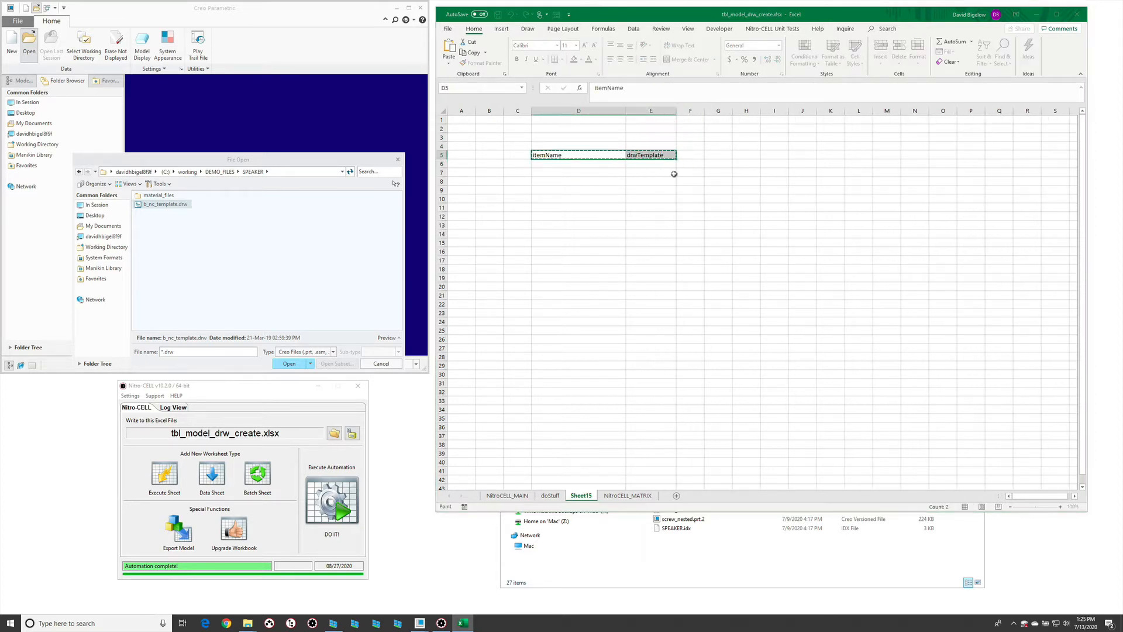
left_click(714, 268)
left_click(723, 283)
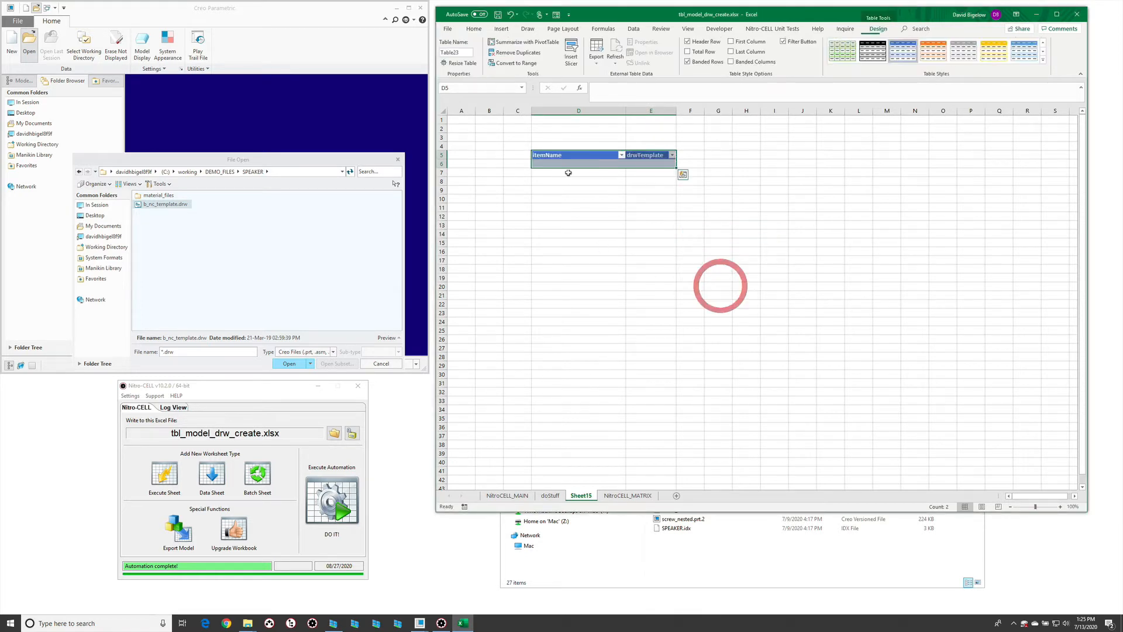
left_click(462, 52)
type("my")
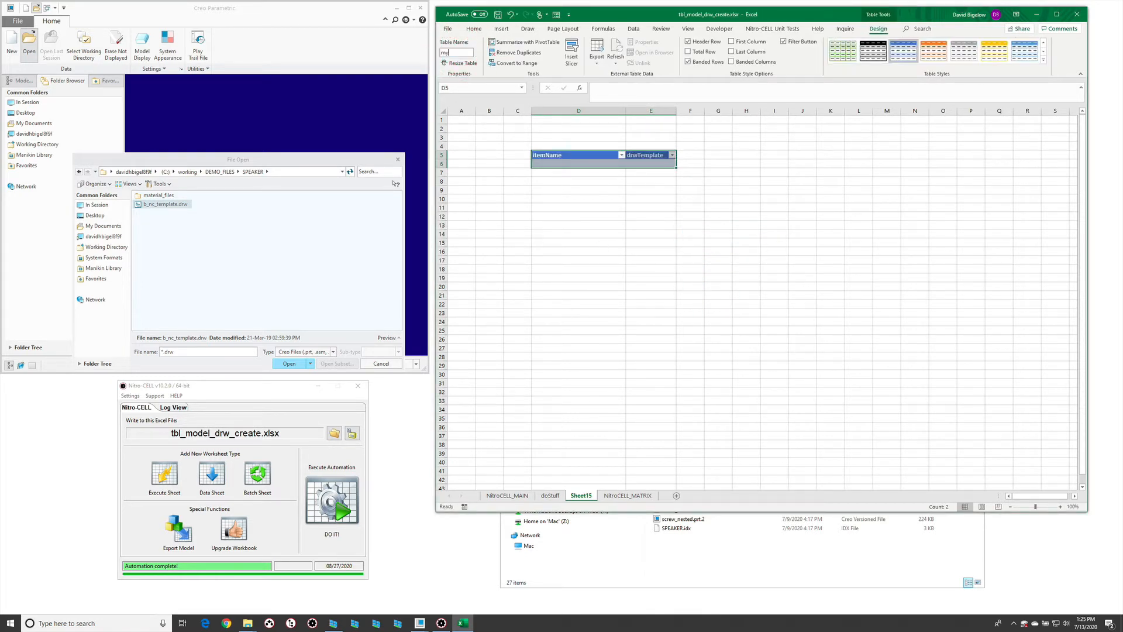
left_click(477, 196)
- Enter basket.prt and spider.prt in the first two rows of the table's itemName column
left_click(599, 165)
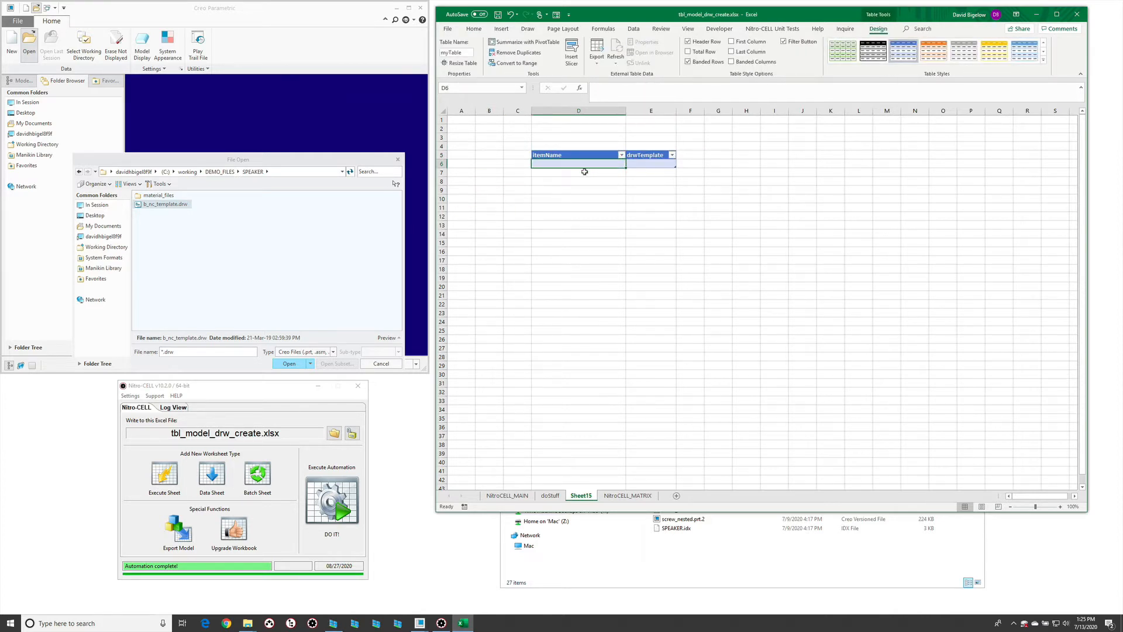
type("bask")
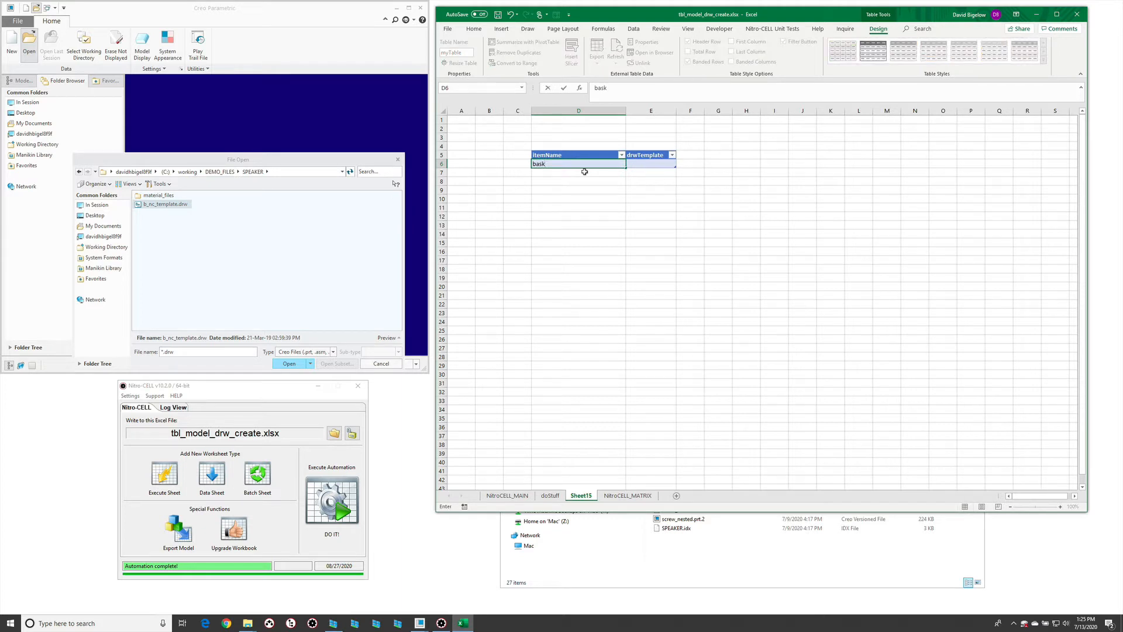
type("et.prt")
key("Return")
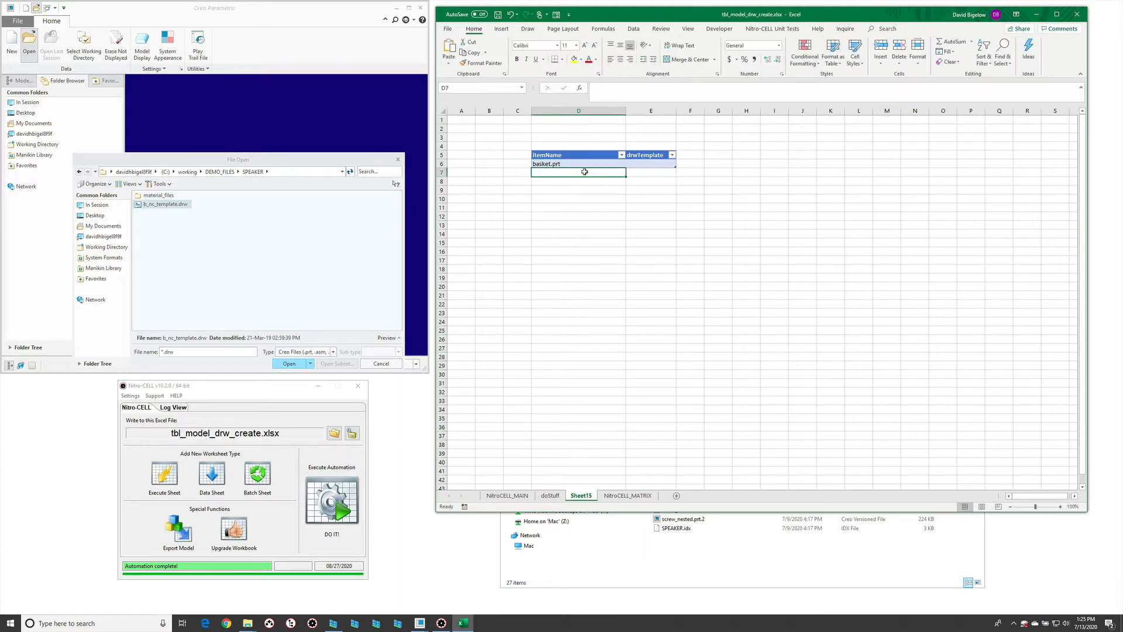
type("sp")
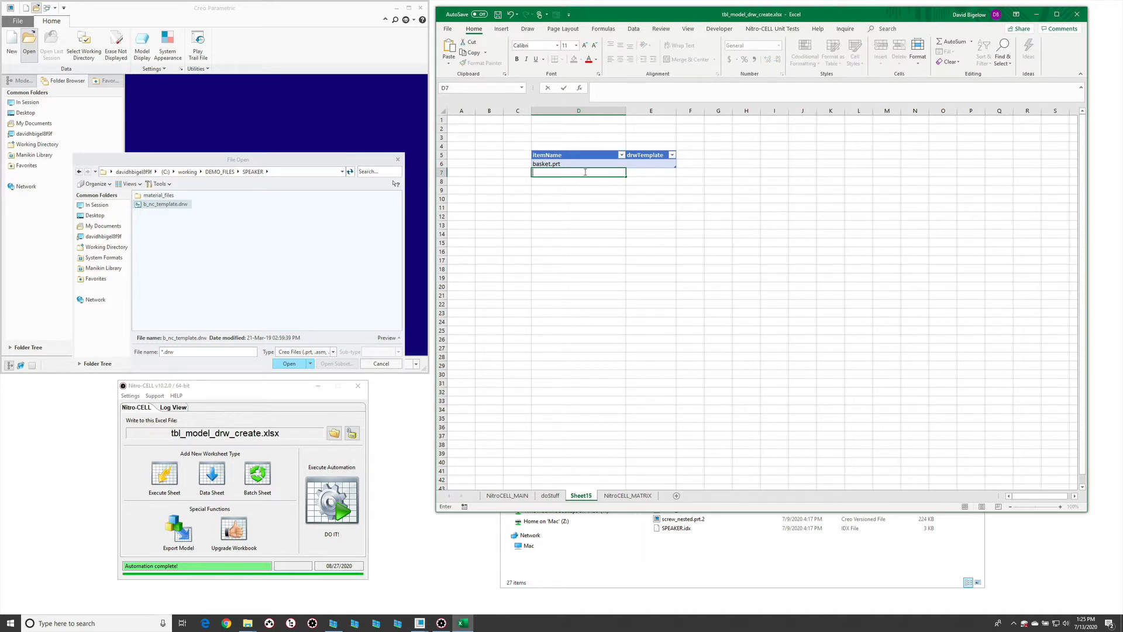
type("ider.prt")
key("Return")
- Set drwTemplate to b_nc_template for both the basket.prt and spider.prt rows
left_click(668, 165)
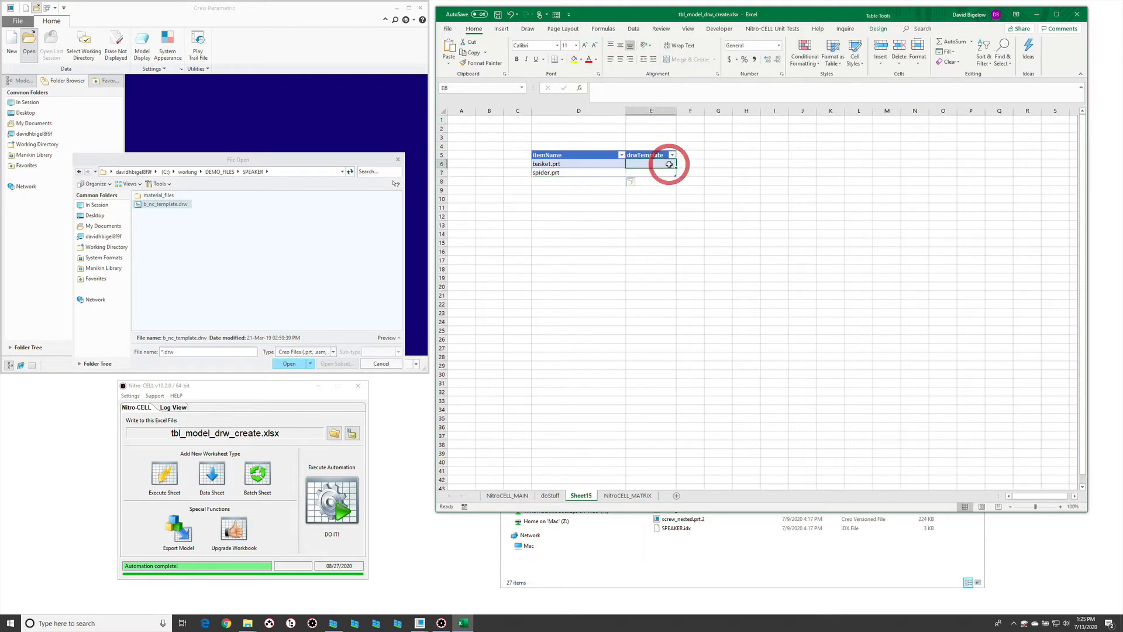
type("b_")
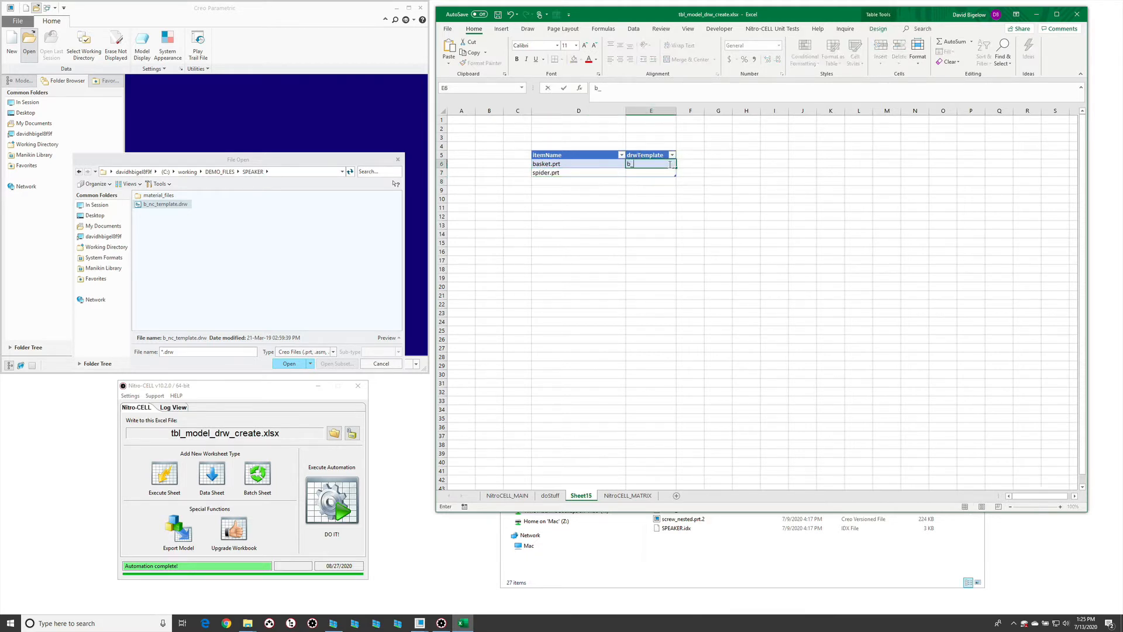
type("nc_template")
key("Return")
key("Up")
key("ctrl+c")
key("Down")
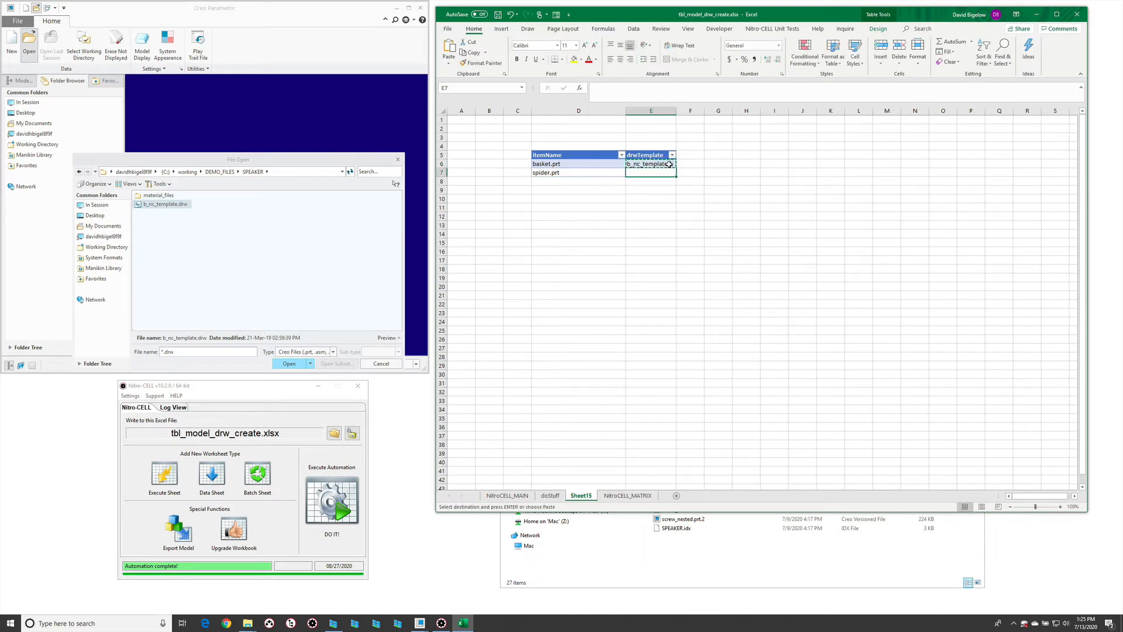
key("ctrl+v")
key("Escape")
left_click(685, 241)
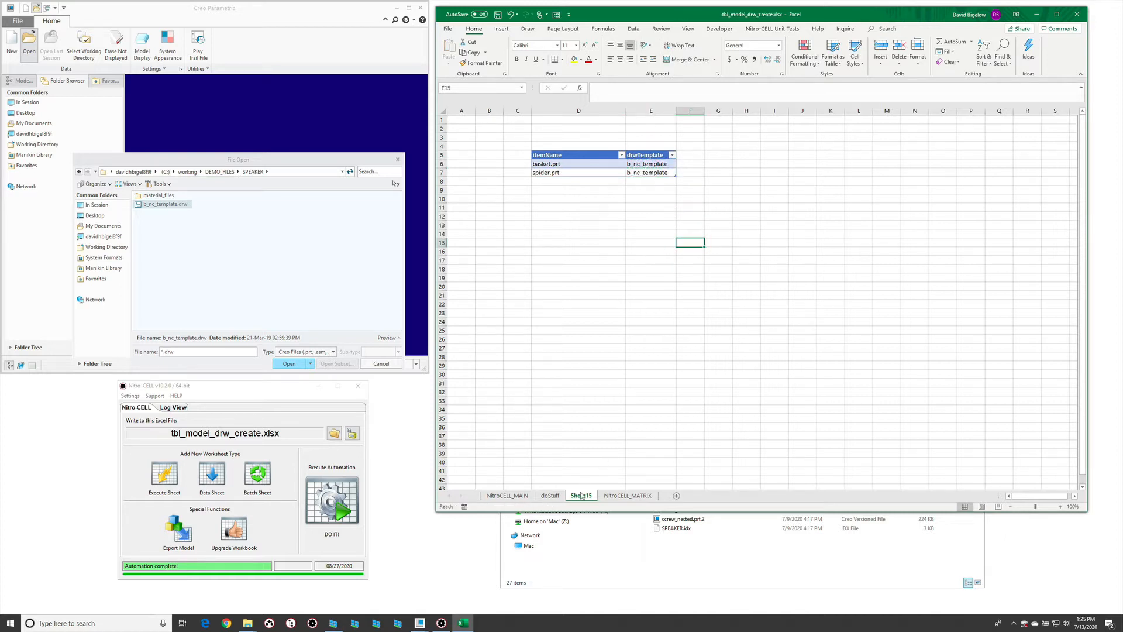
- Enter TBL:myTable as the Source Model of the DRW_CREATE command on the doStuff worksheet
left_click(549, 496)
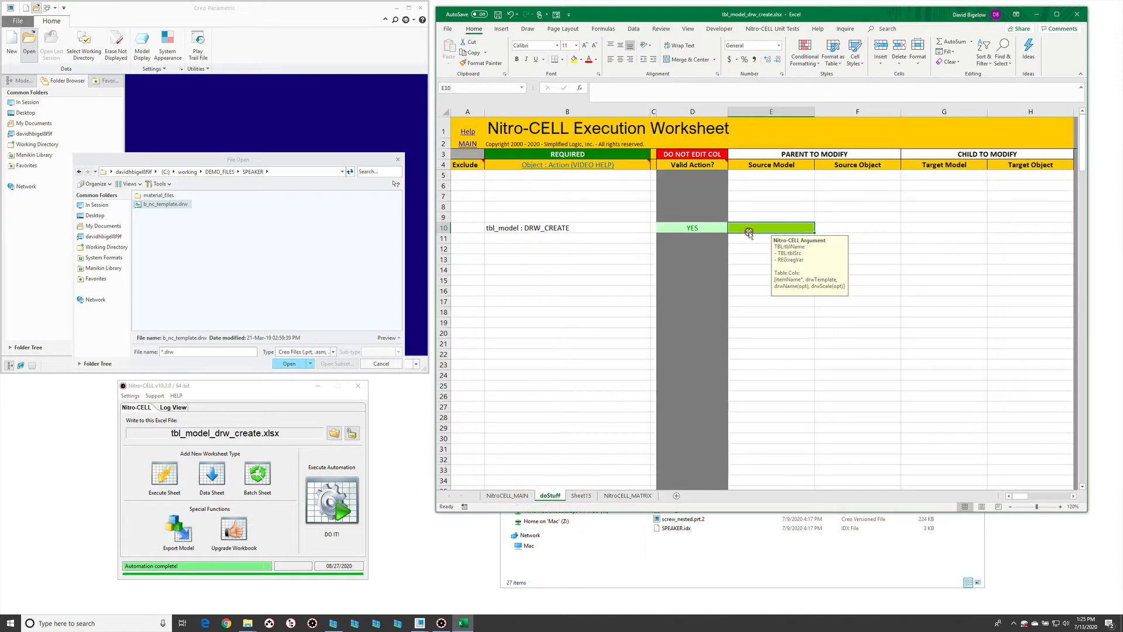
type("TBL:table")
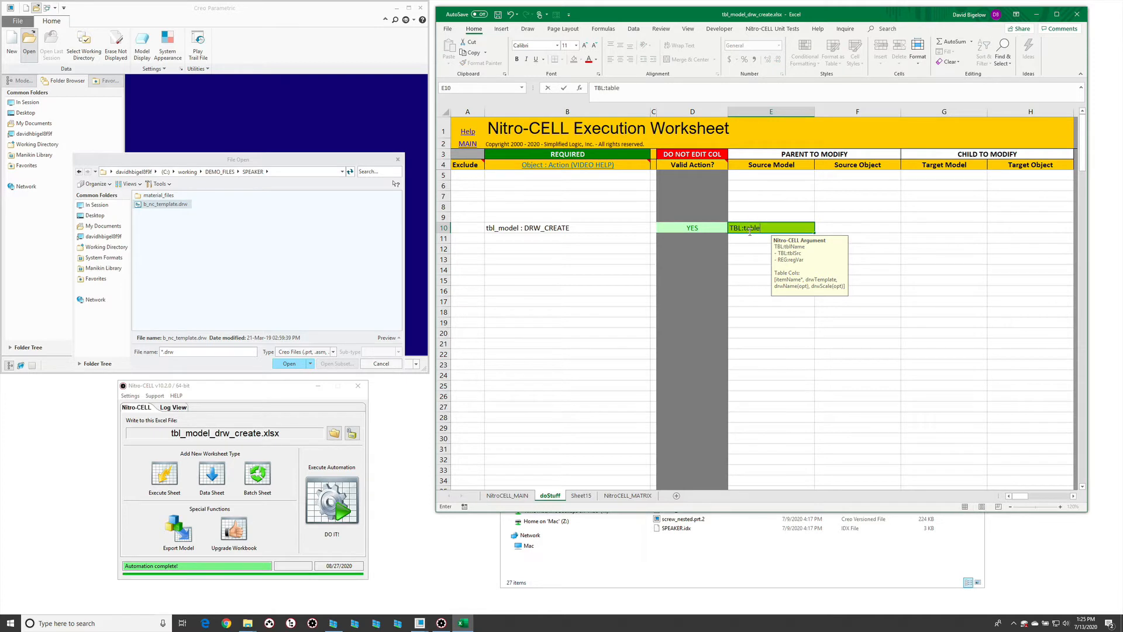
key("BackSpace")
key("BackSpace")
key("BackSpace")
type("myTable")
key("Return")
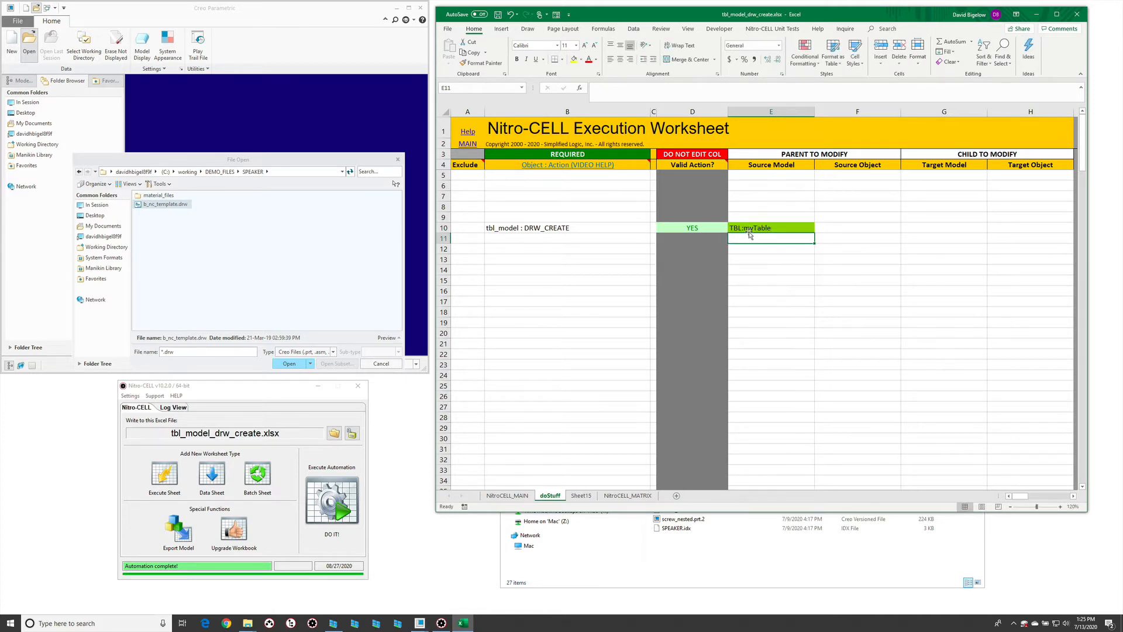
- Cancel the File Open dialog in Creo Parametric and execute the automation from Nitro-CELL
left_click(379, 364)
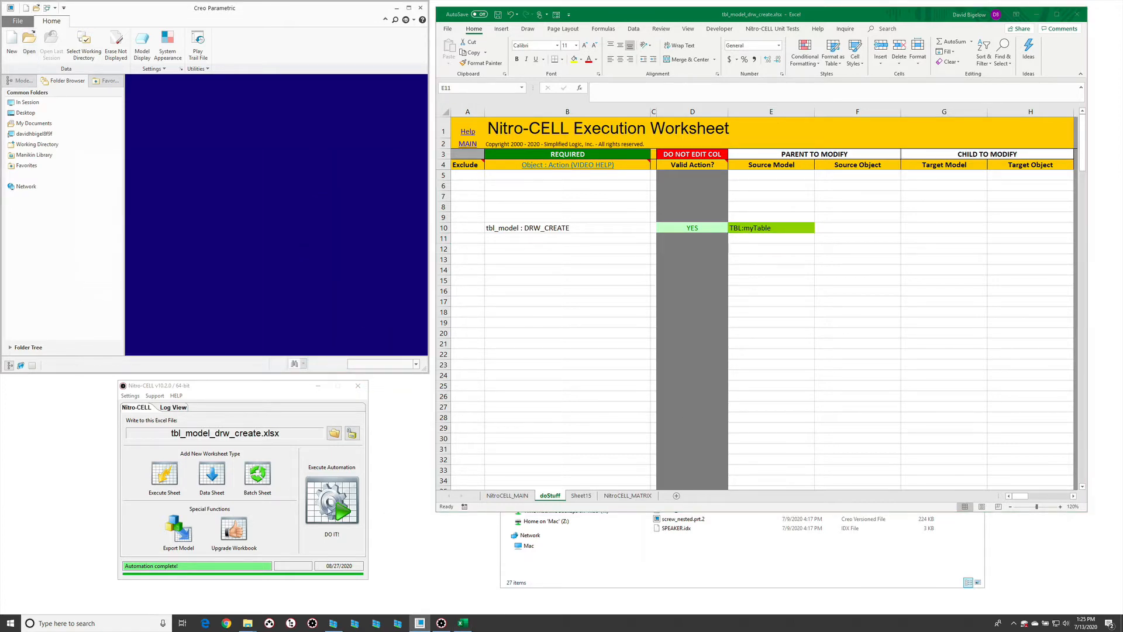
left_click(330, 509)
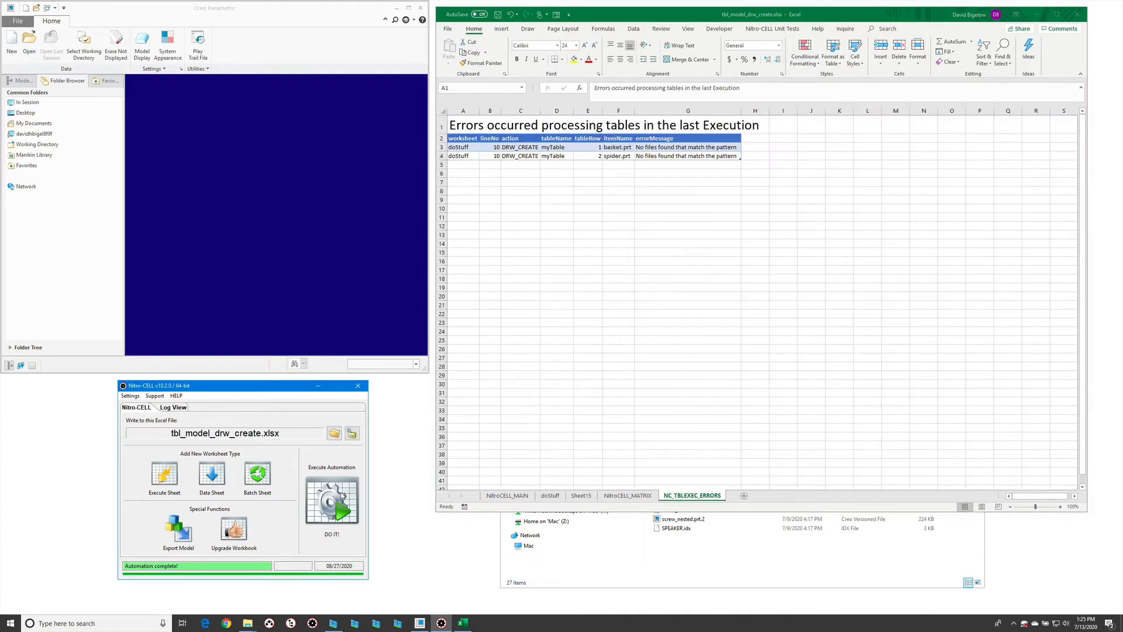
left_click(679, 155)
left_click(616, 155)
- Return to the doStuff worksheet and enter the command tbl_model : OPEN in cell B8, above DRW_CREATE
left_click(606, 496)
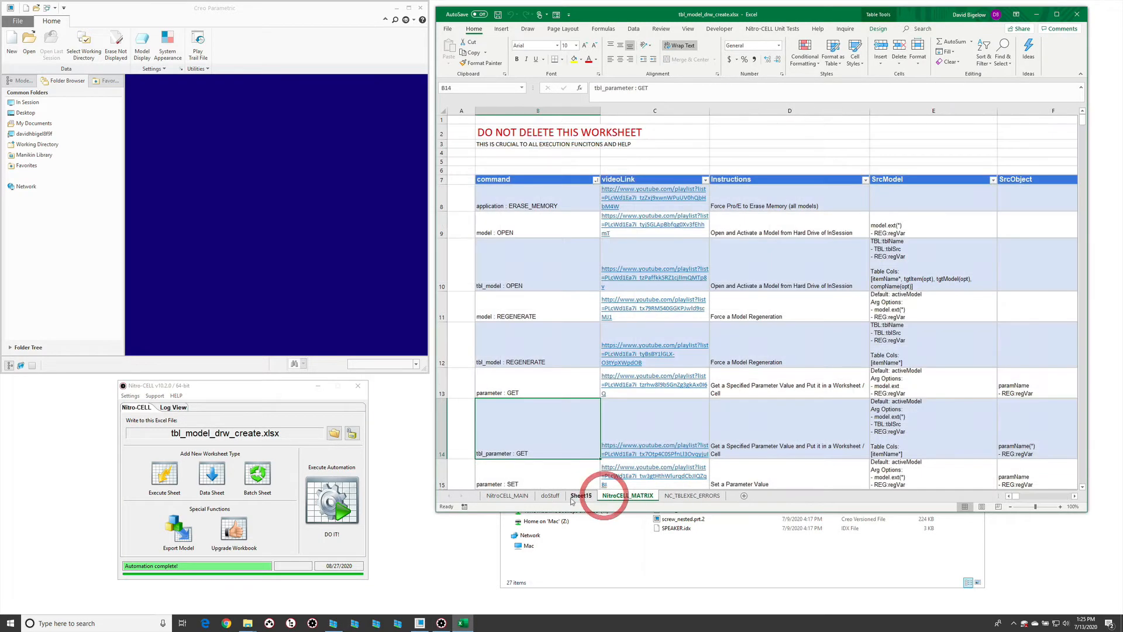
left_click(572, 497)
left_click(547, 495)
left_click(576, 205)
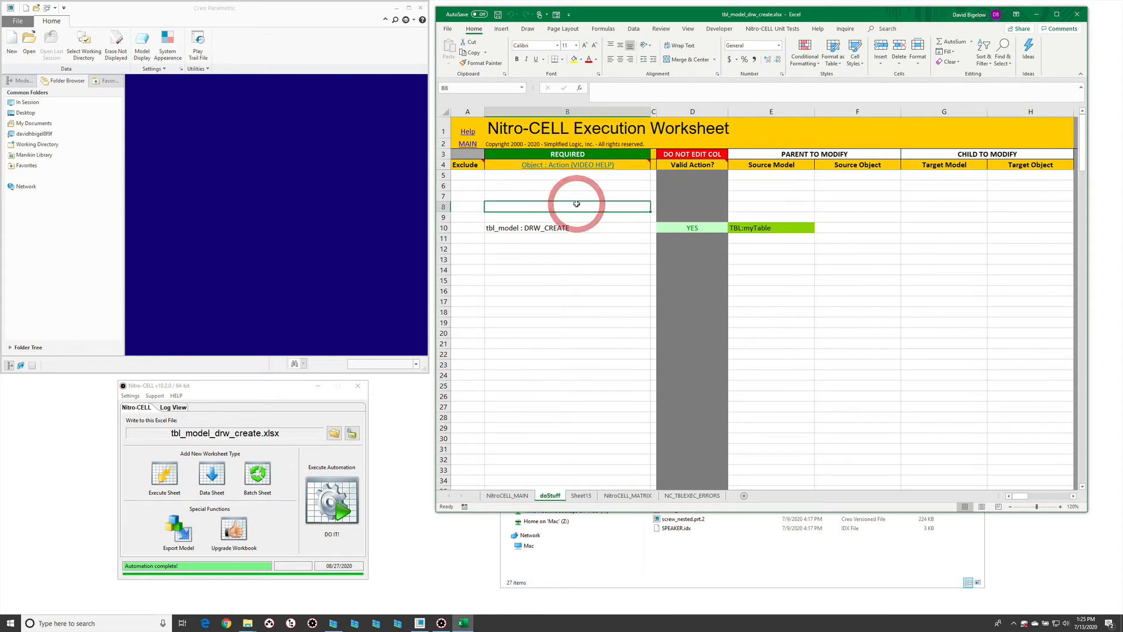
type("=nc_command[")
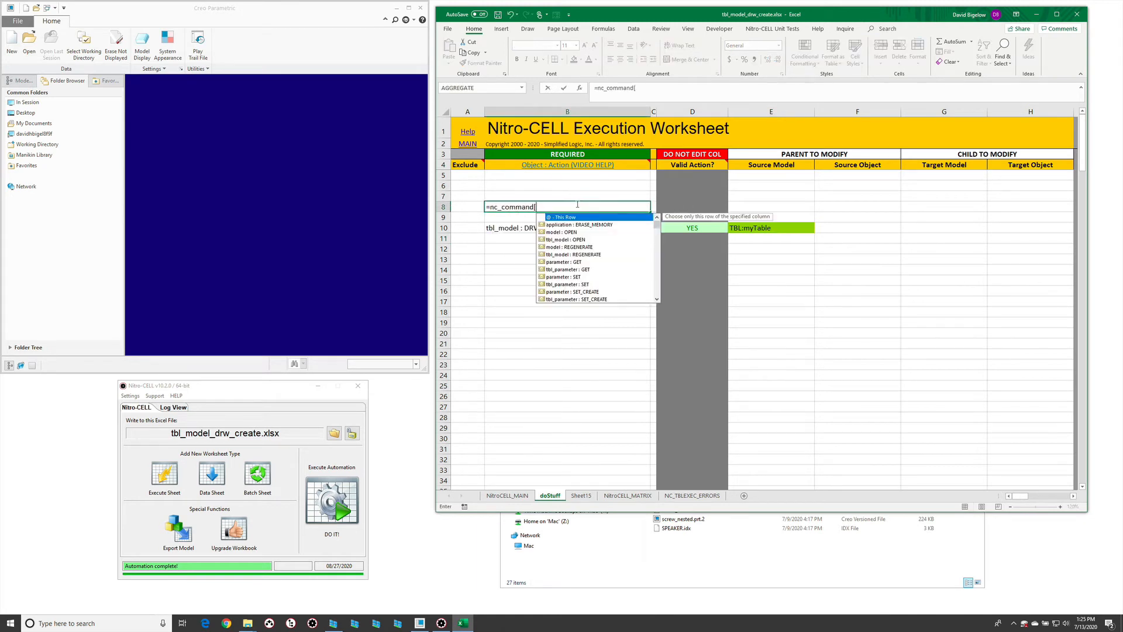
type("tbl_model : OPEN")
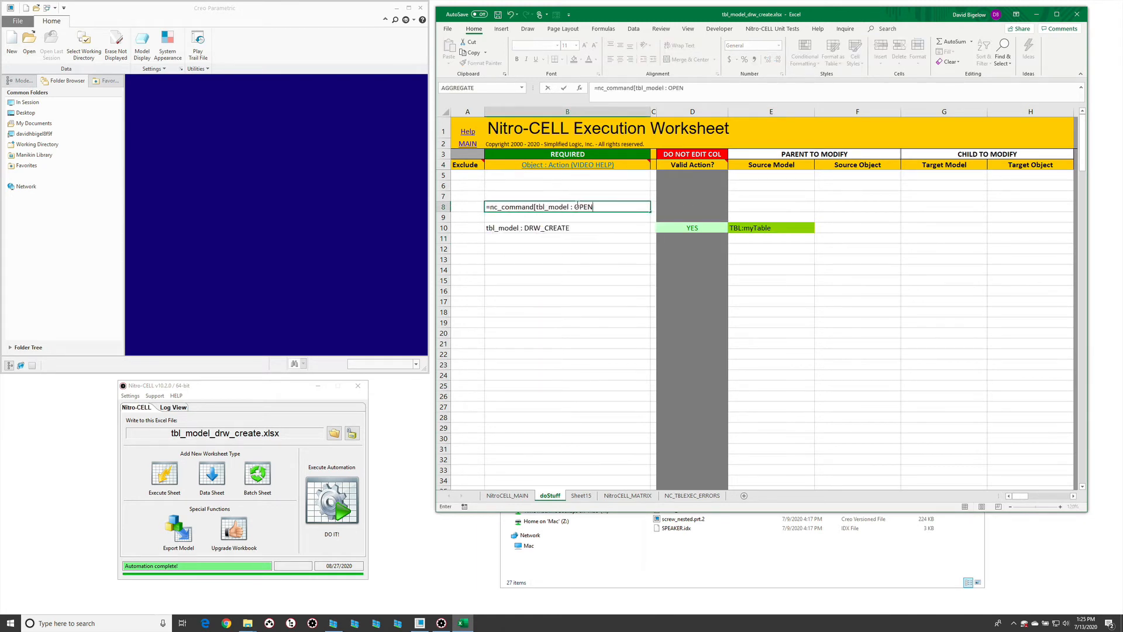
key("Return")
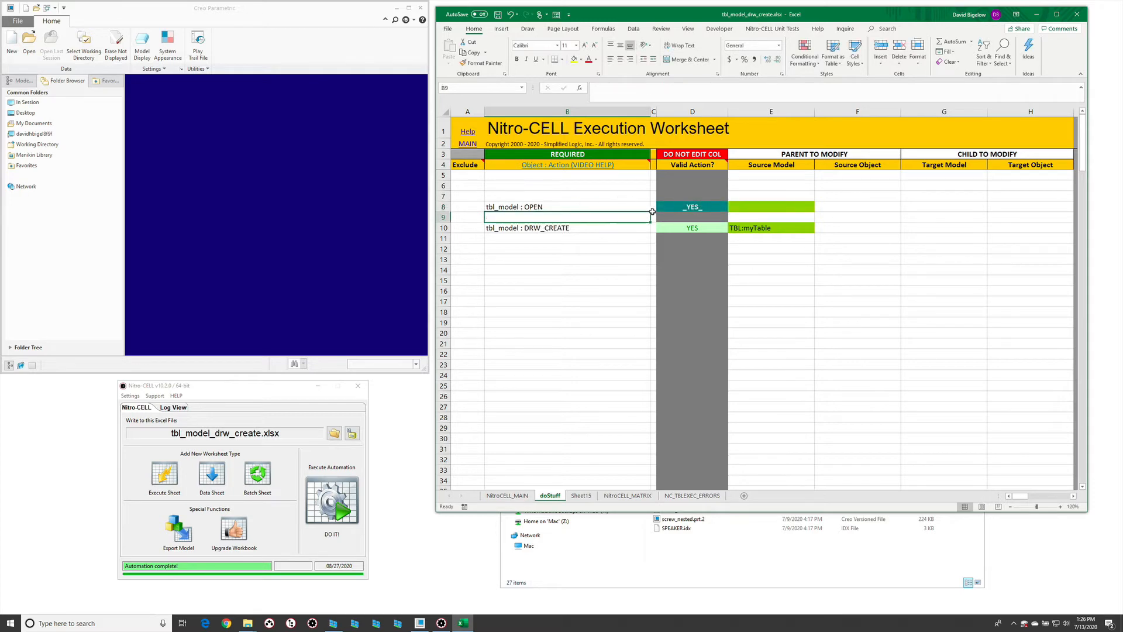
- Copy the TBL:myTable source from the DRW_CREATE row to the Source Model of the OPEN command
left_click(758, 228)
key("ctrl+c")
left_click(759, 206)
key("Return")
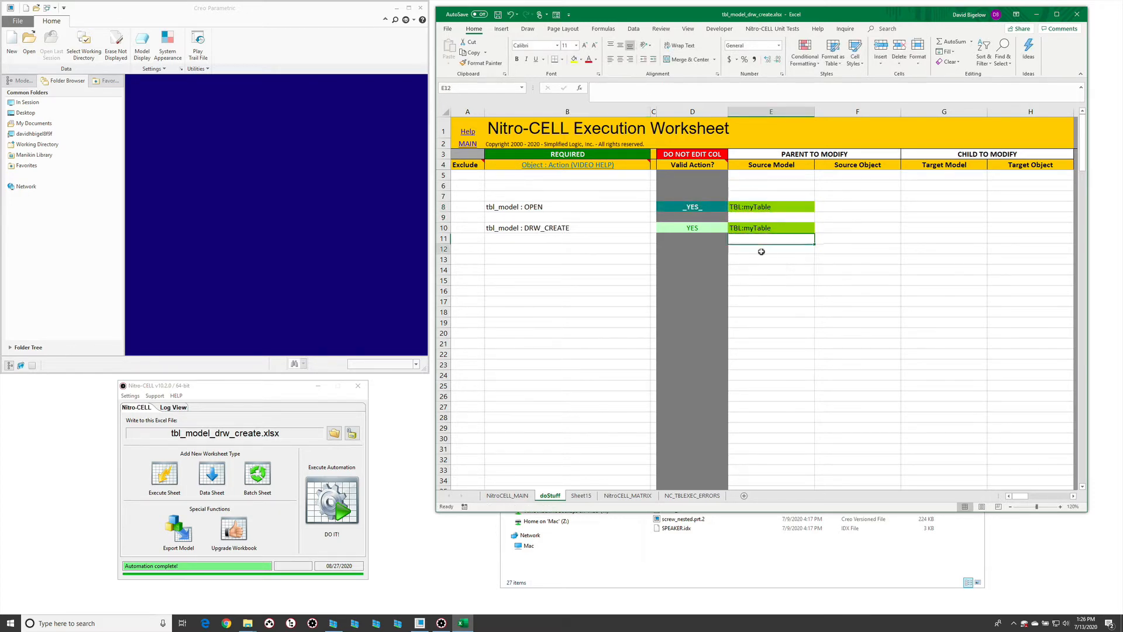
left_click(763, 248)
- Check the part table's entries, return to the doStuff worksheet, and run the updated automation from Nitro-CELL
left_click(581, 495)
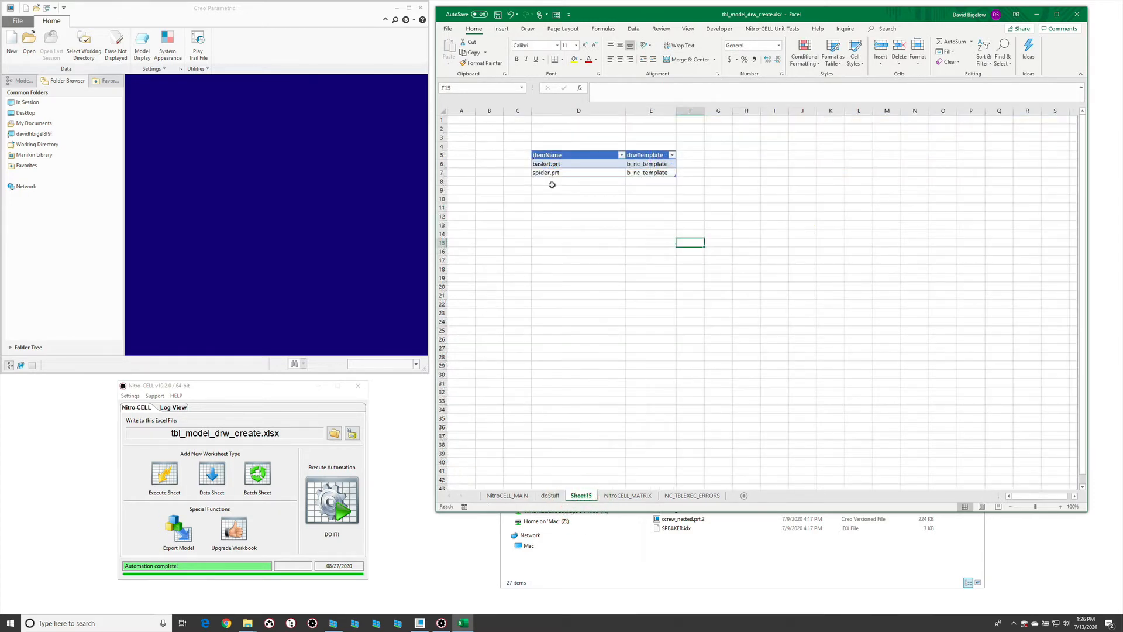
left_click(553, 495)
left_click(338, 502)
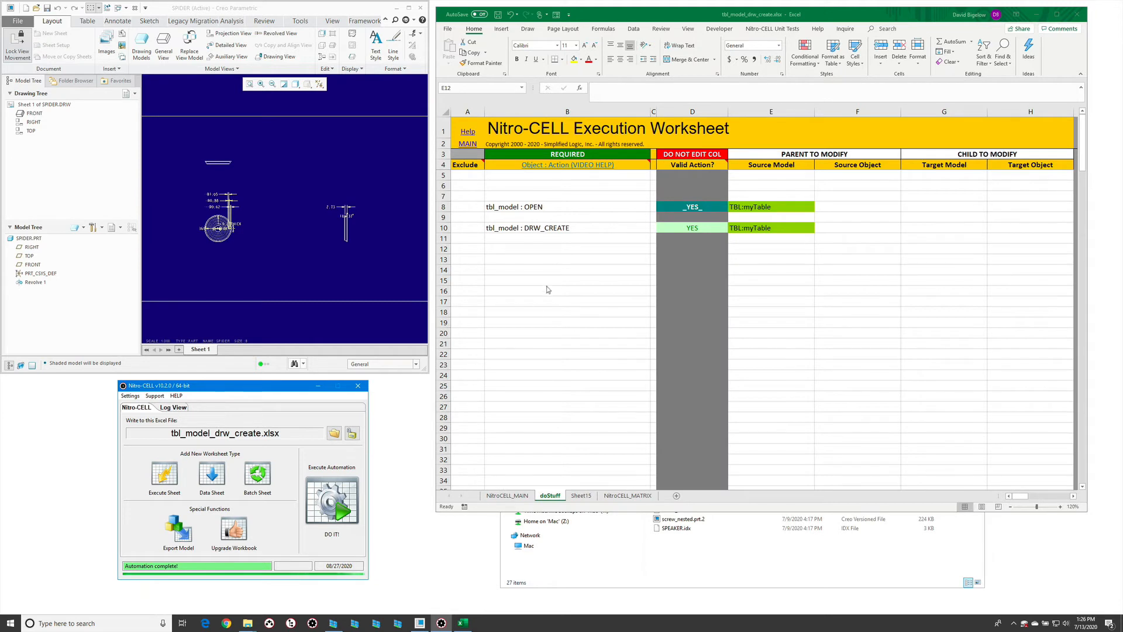
- Check the part table, return to the doStuff worksheet, and enter the command application : ERASE_MEMORY in cell B6, above OPEN
left_click(326, 289)
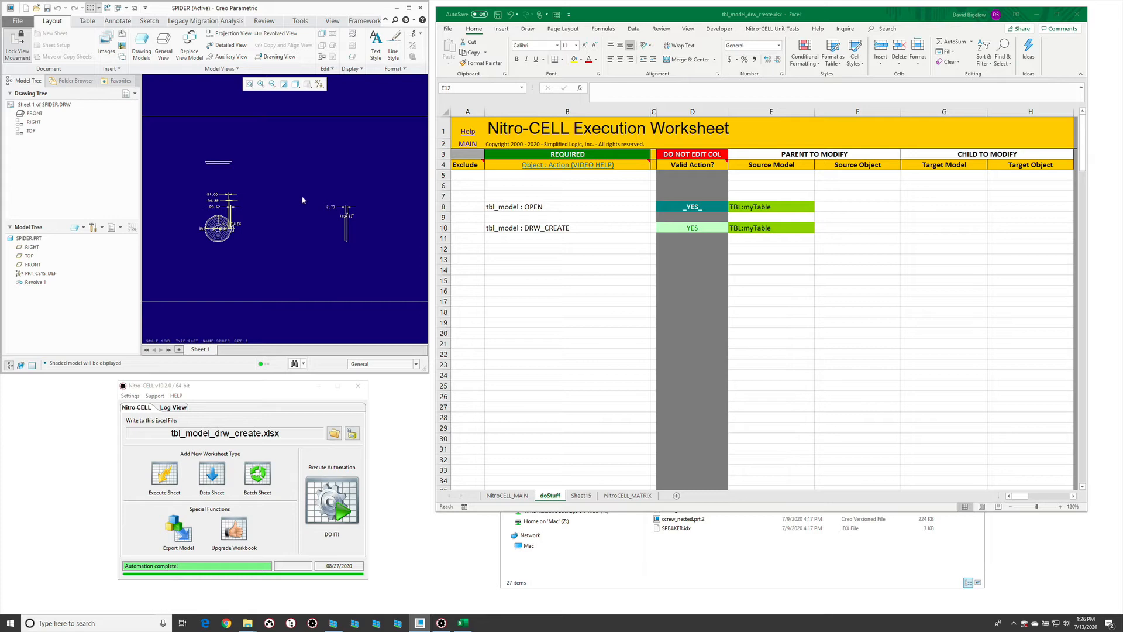
left_click(590, 246)
left_click(581, 495)
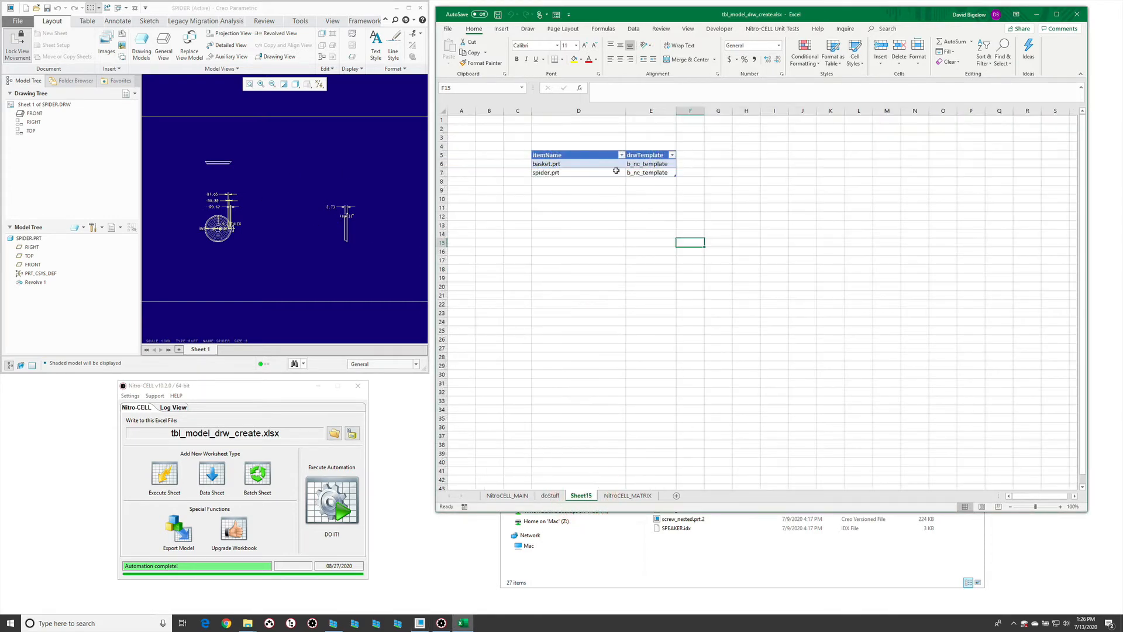
left_click(507, 496)
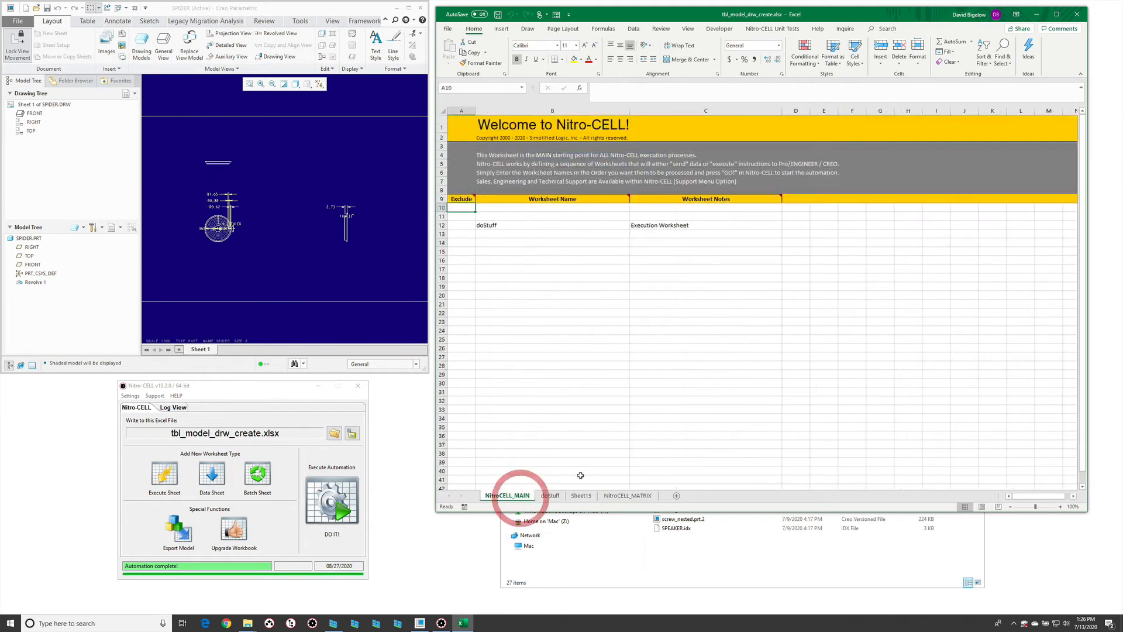
left_click(550, 496)
left_click(552, 186)
type("=nc(")
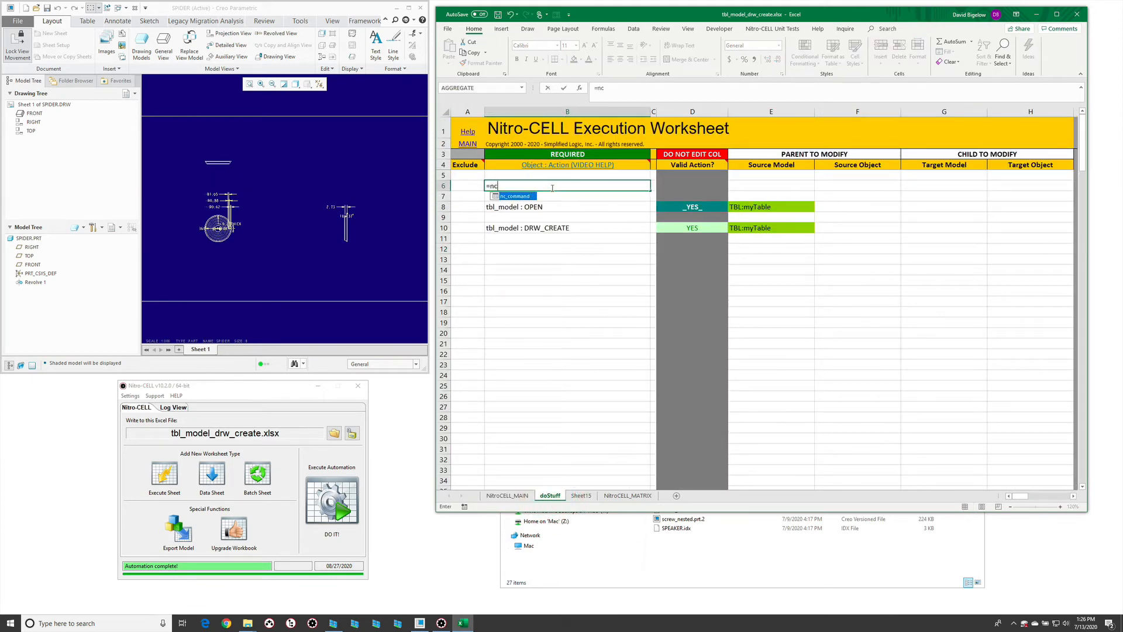
key("Tab")
type("ap")
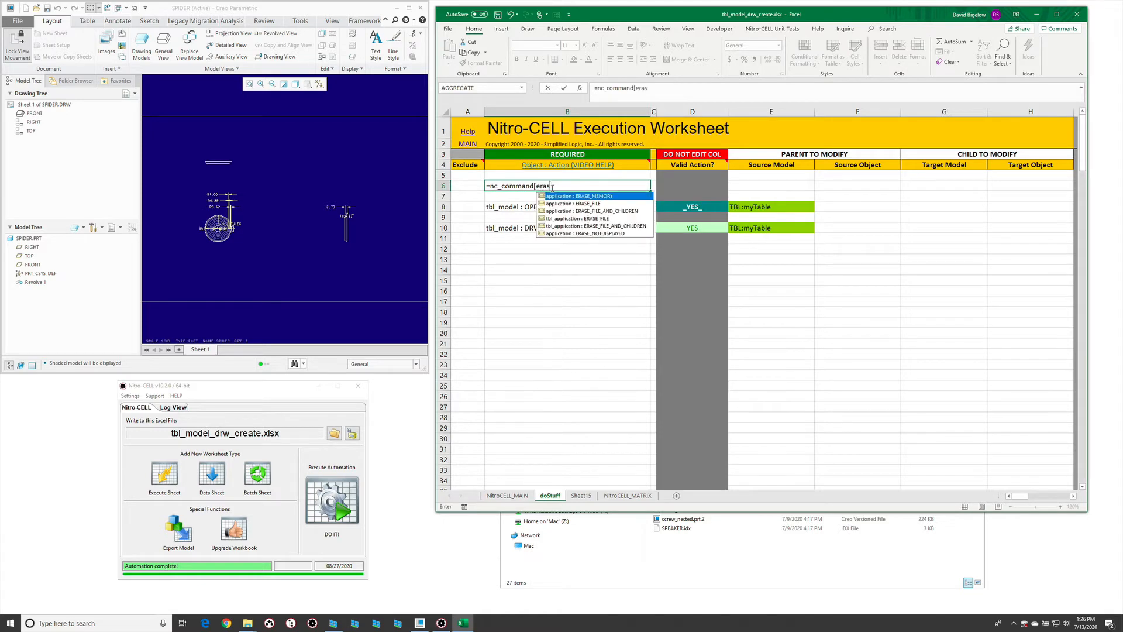
key("Tab")
key("Return")
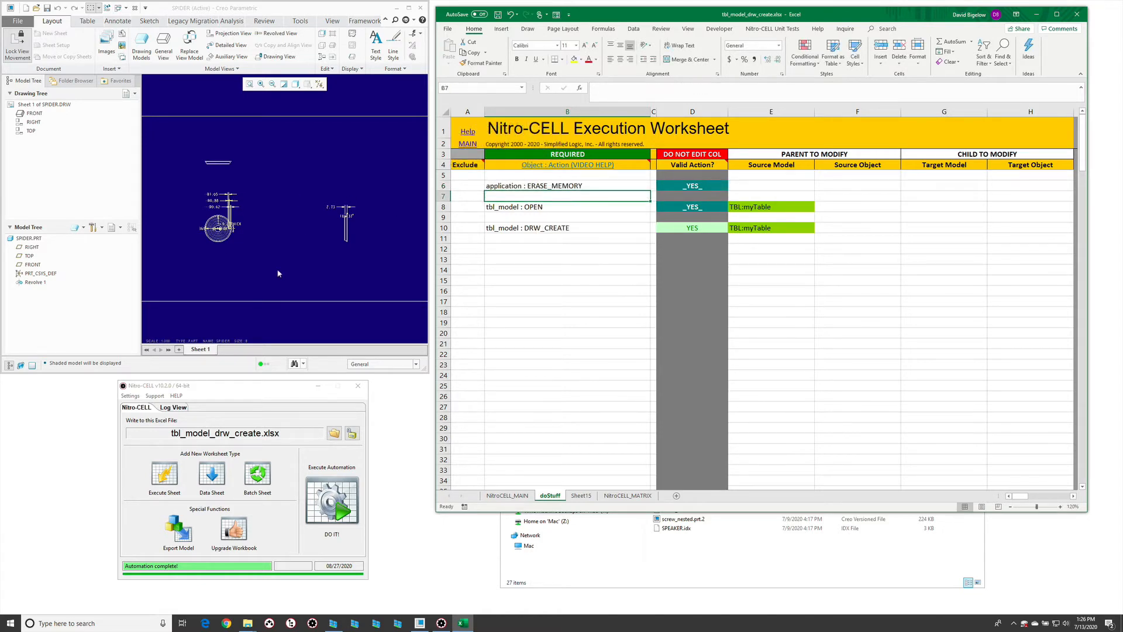
- Check which table columns DRW_CREATE accepts and add a drwName column to the part table on Sheet15
left_click(576, 496)
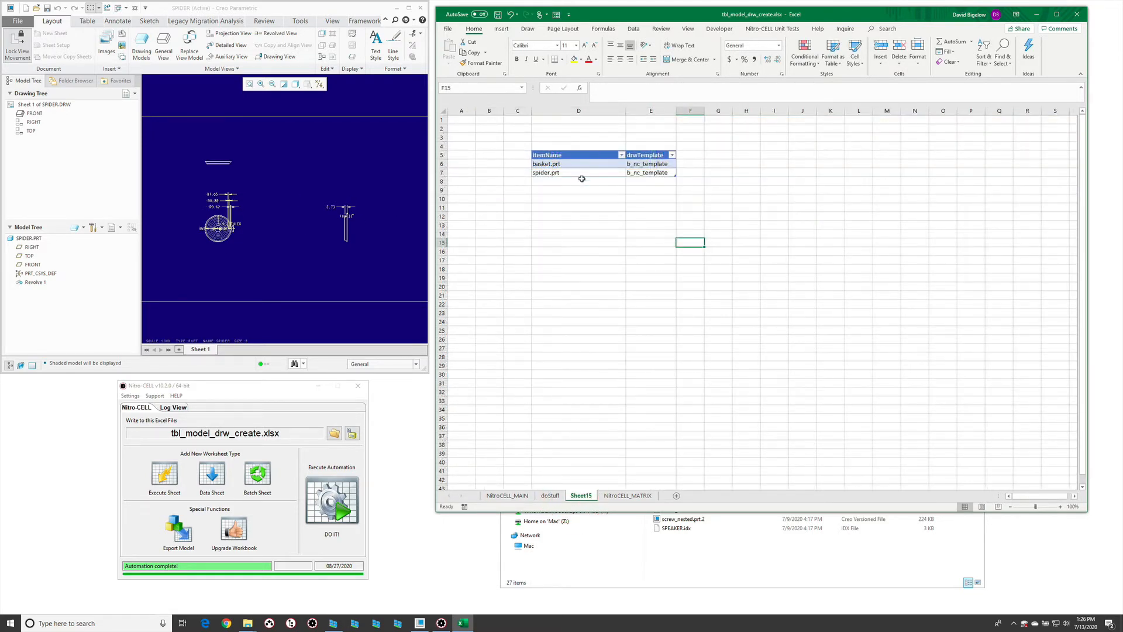
left_click(550, 496)
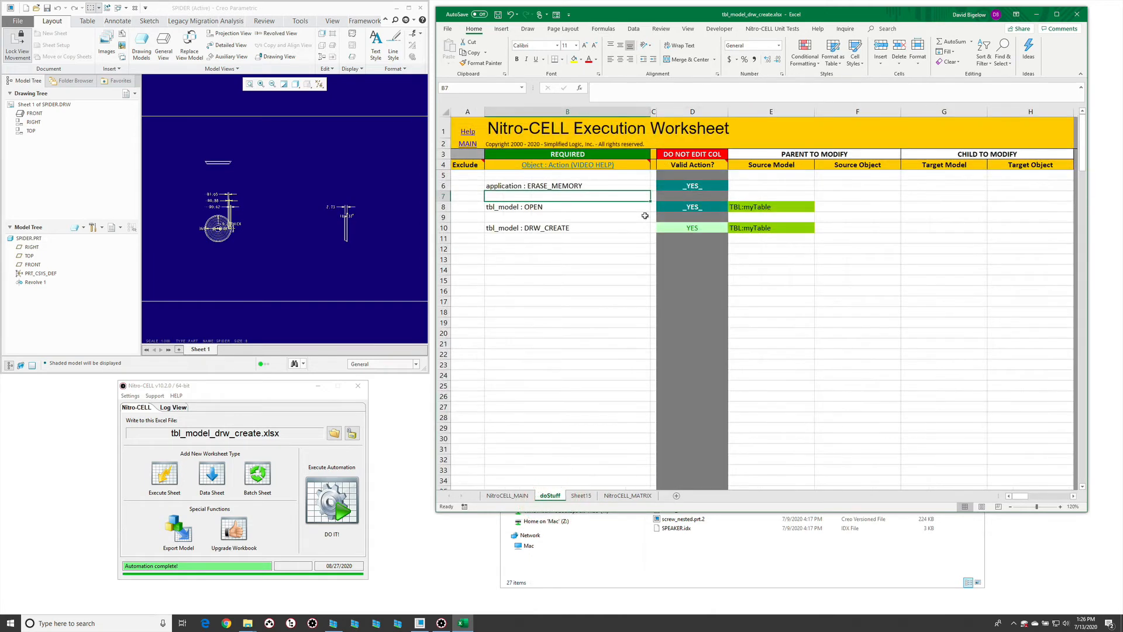
left_click(771, 230)
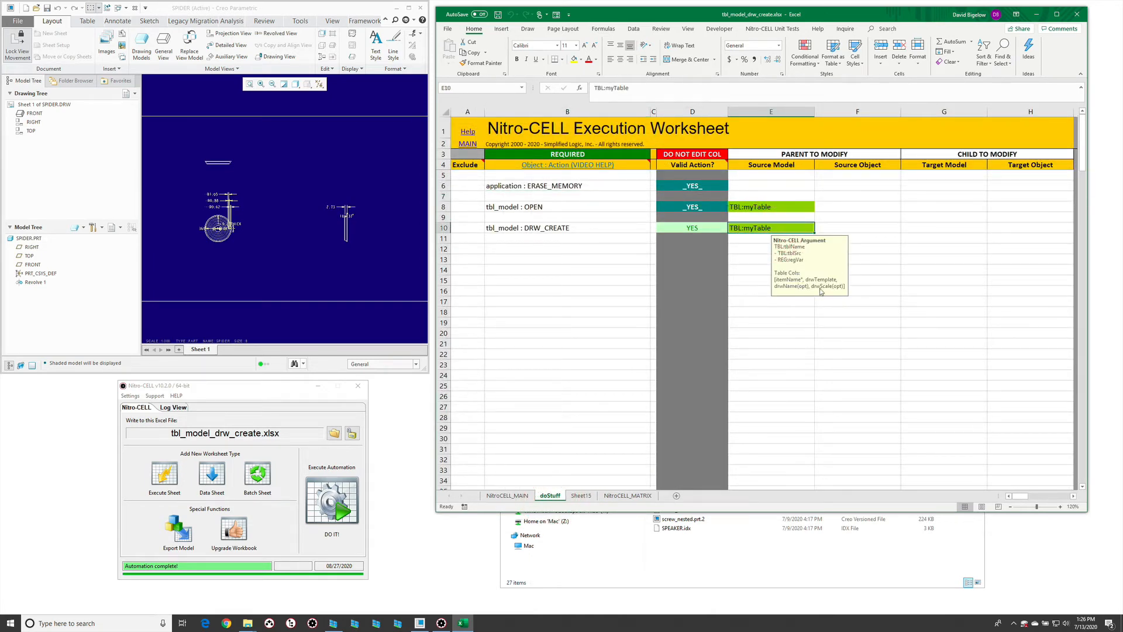
left_click(581, 497)
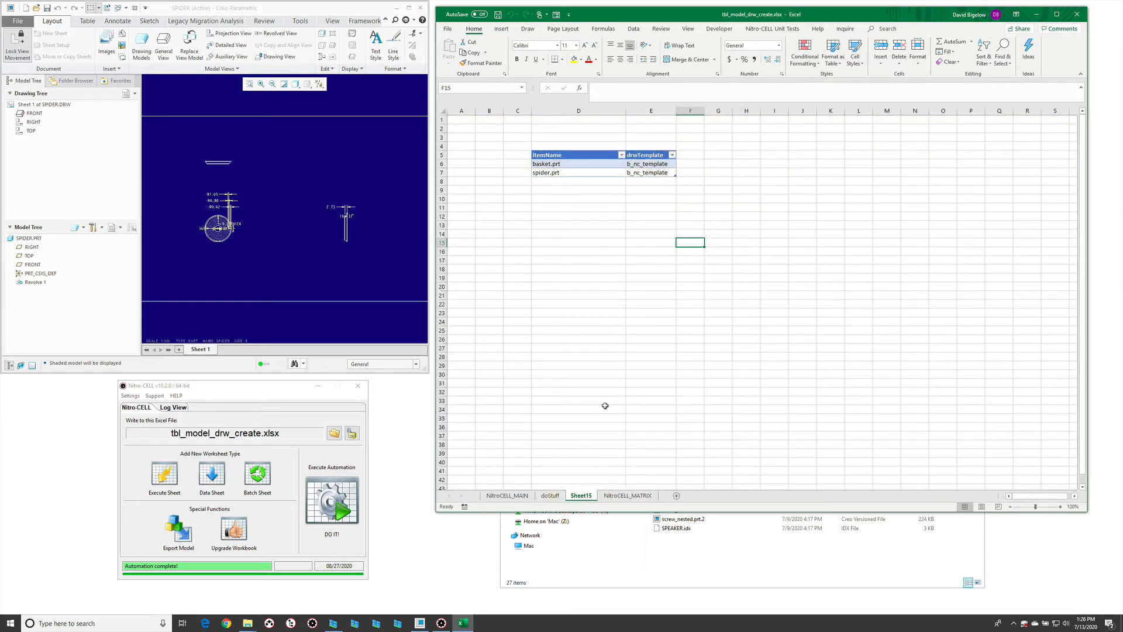
left_click(549, 496)
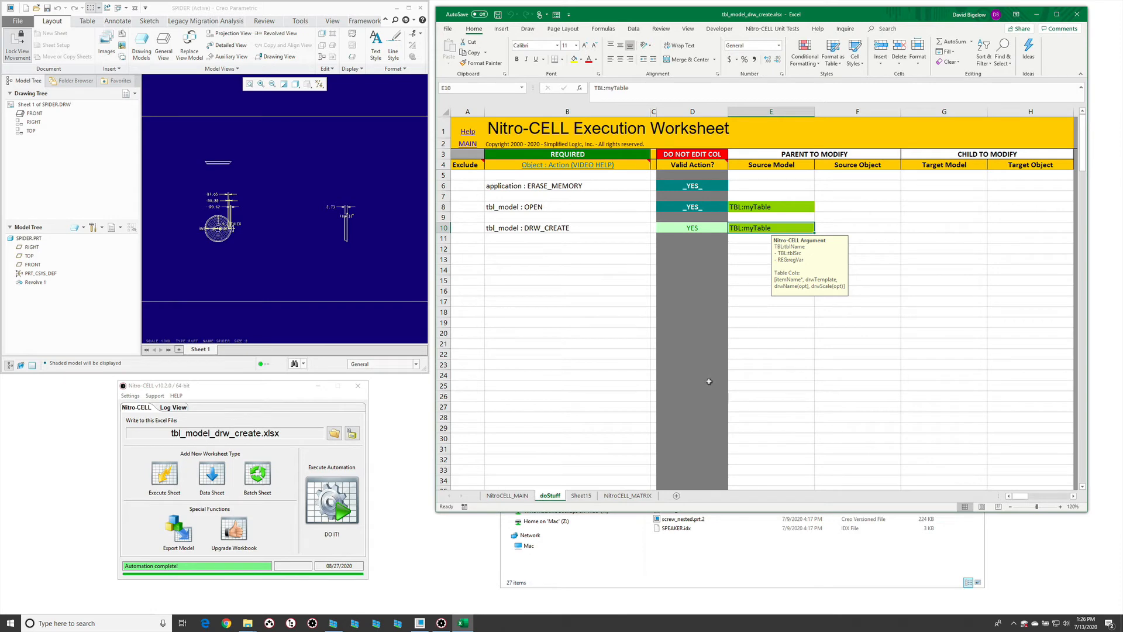
left_click(581, 496)
left_click(688, 156)
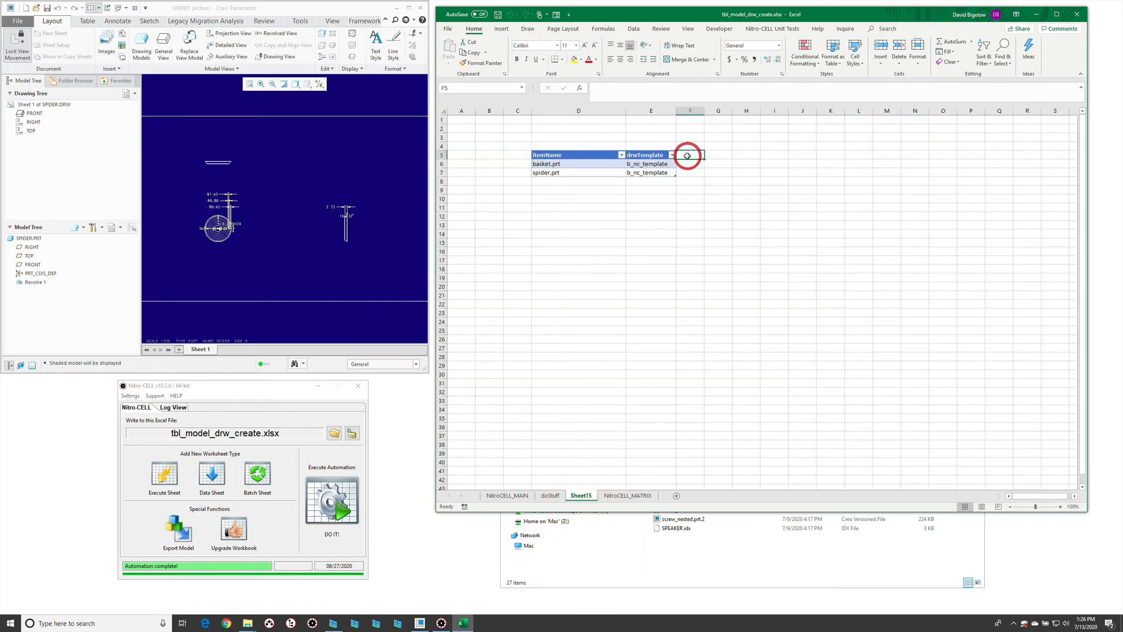
type("drw")
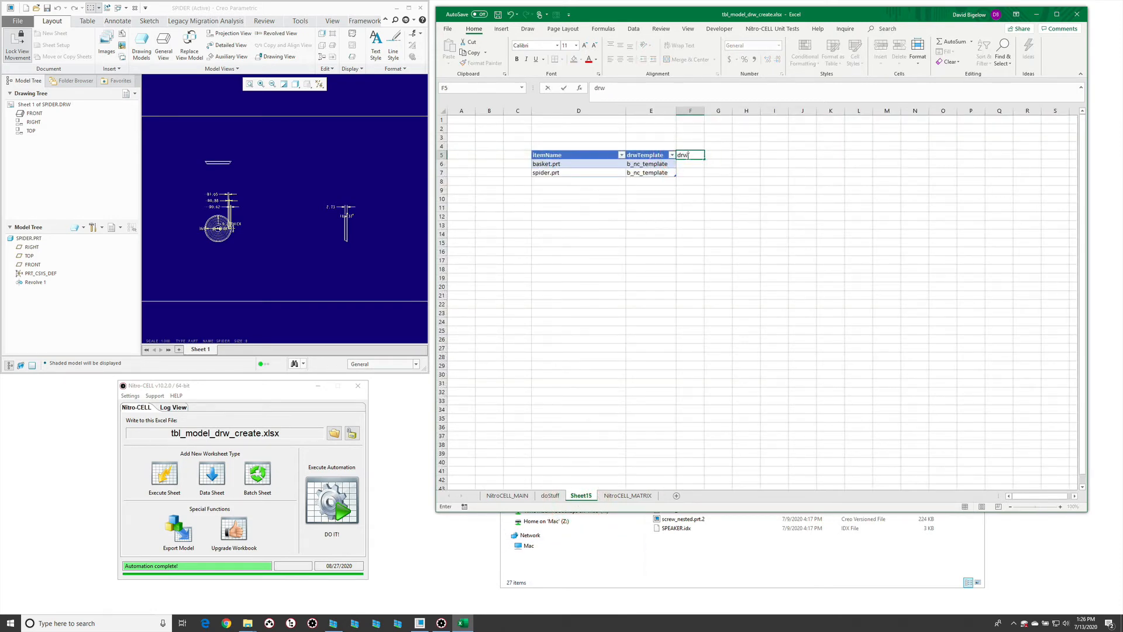
type("Name")
key("Return")
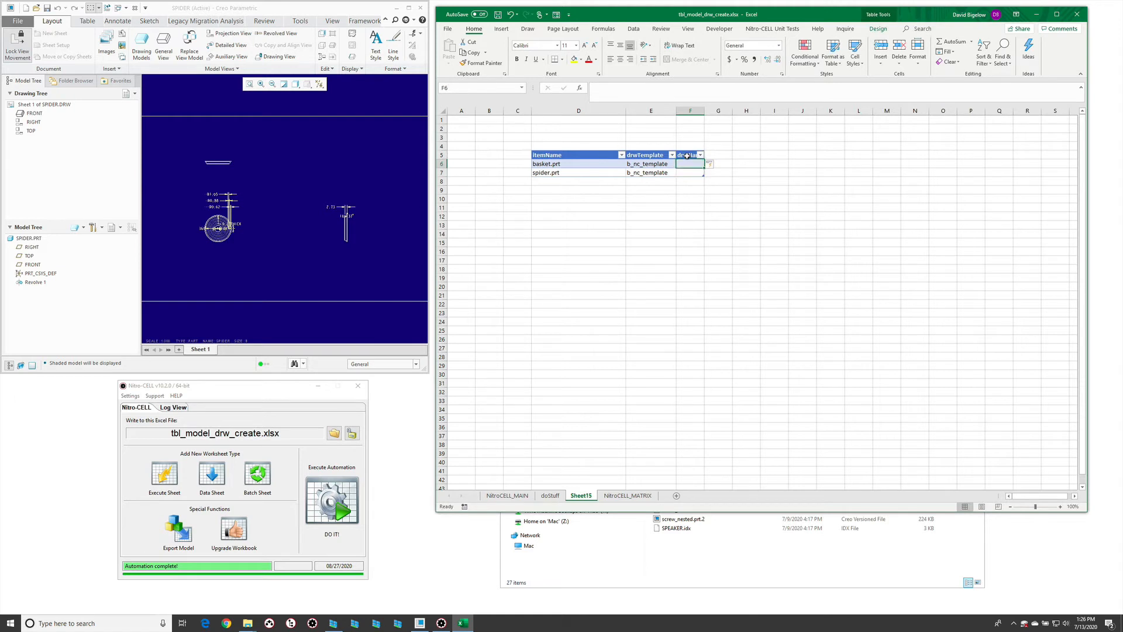
- Enter the drawing names new_basket for basket.prt and new_spider_test for spider.prt, and widen the drwName column to fit
type("new_baske")
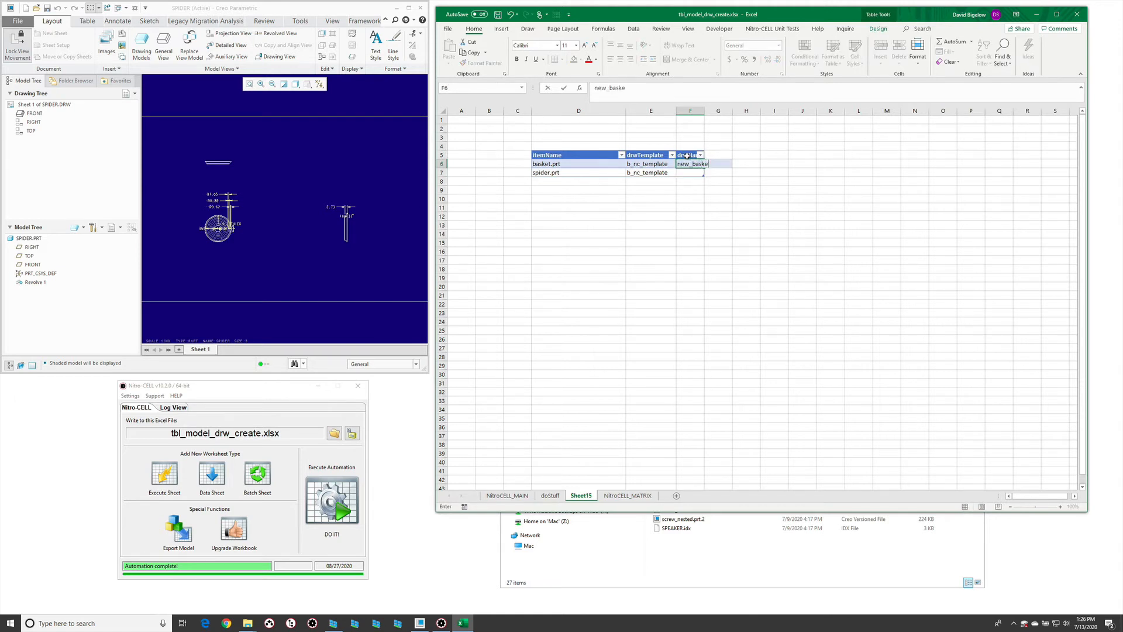
type("t")
key("Return")
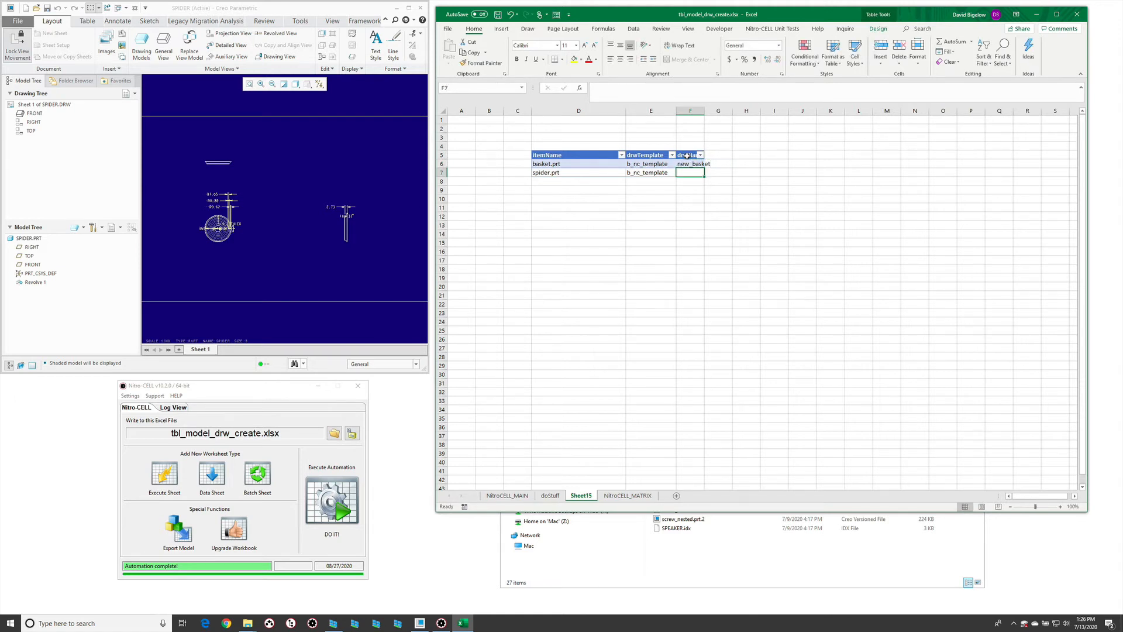
type("new_spi")
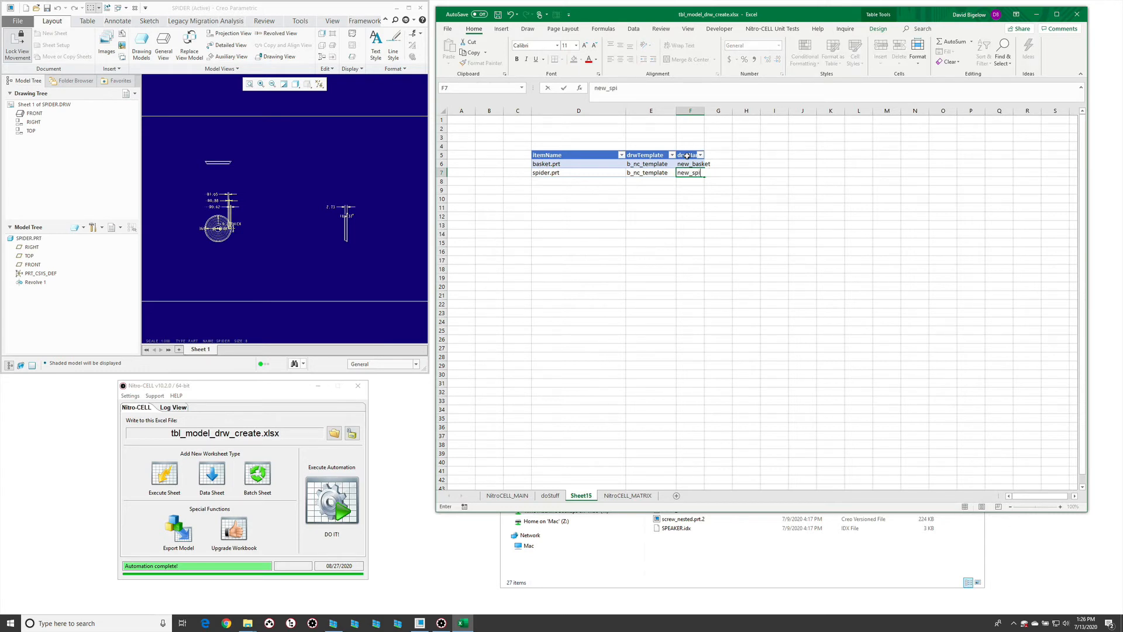
type("der_test")
key("Return")
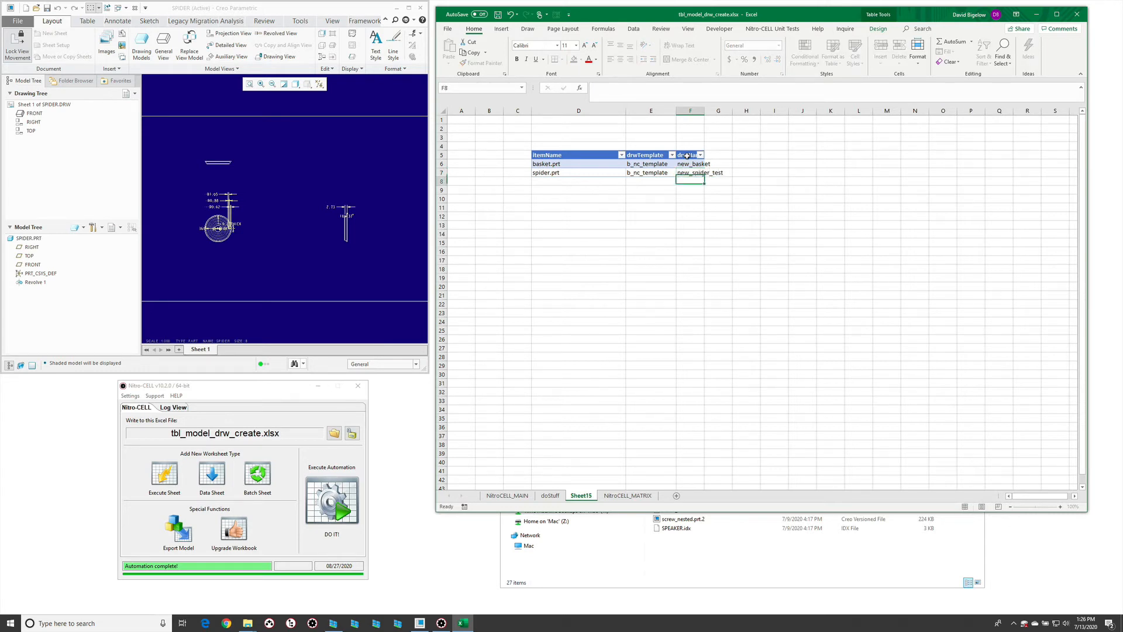
left_click_drag(704, 110, 755, 110)
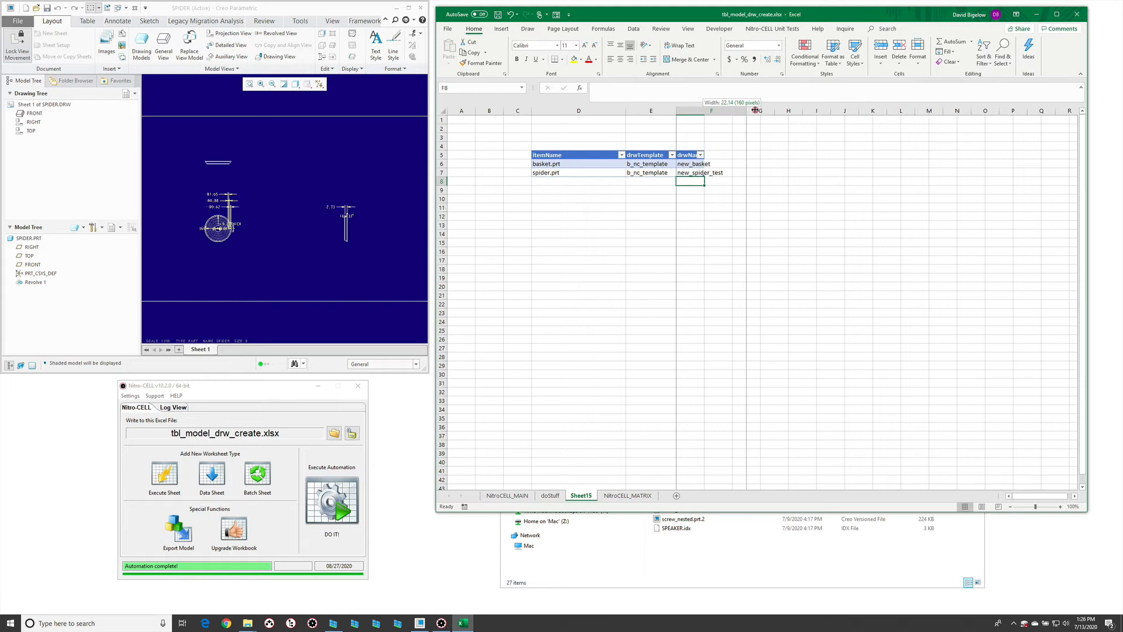
- Run the automation from Nitro-CELL, then check the in-session files and the active drawing's views and model in Creo Parametric
left_click(682, 251)
left_click(331, 500)
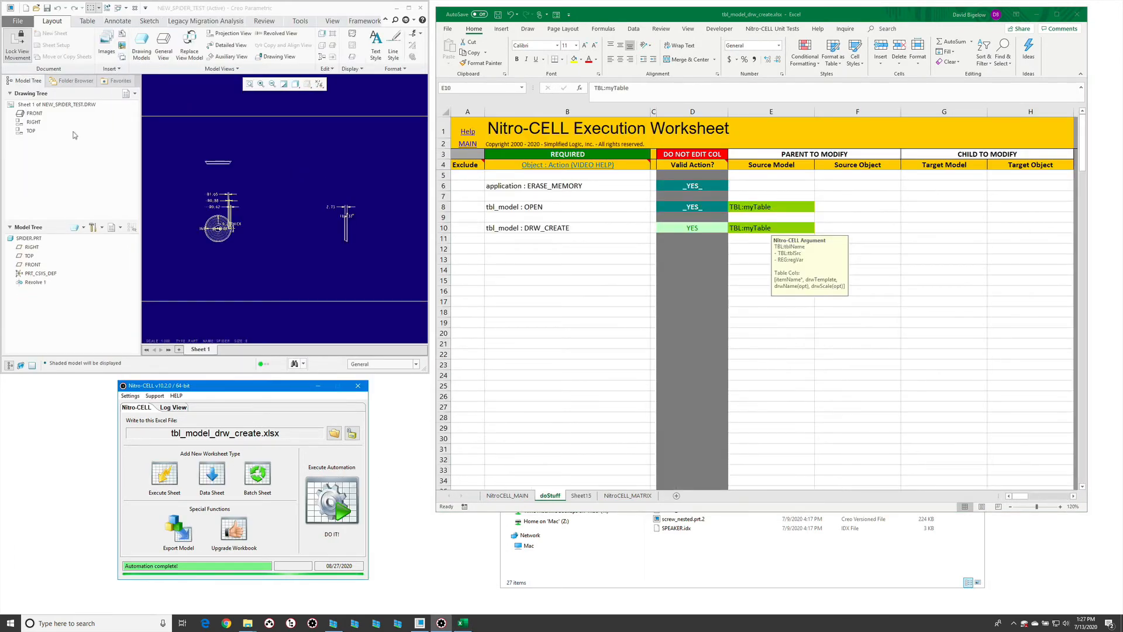
left_click(195, 135)
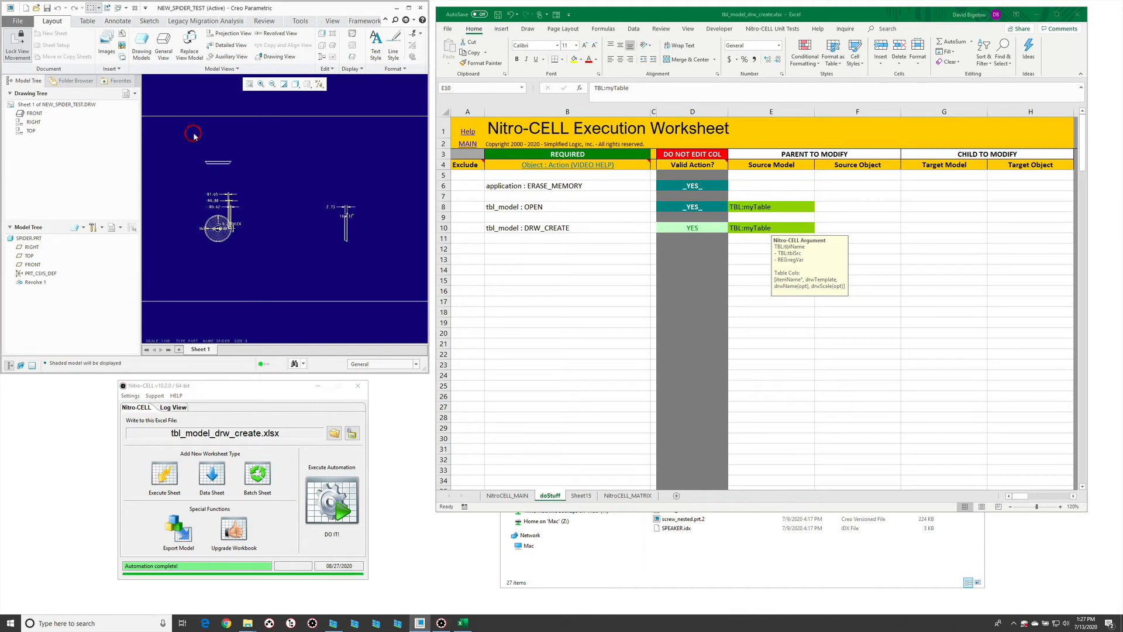
key("ctrl+o")
left_click(124, 204)
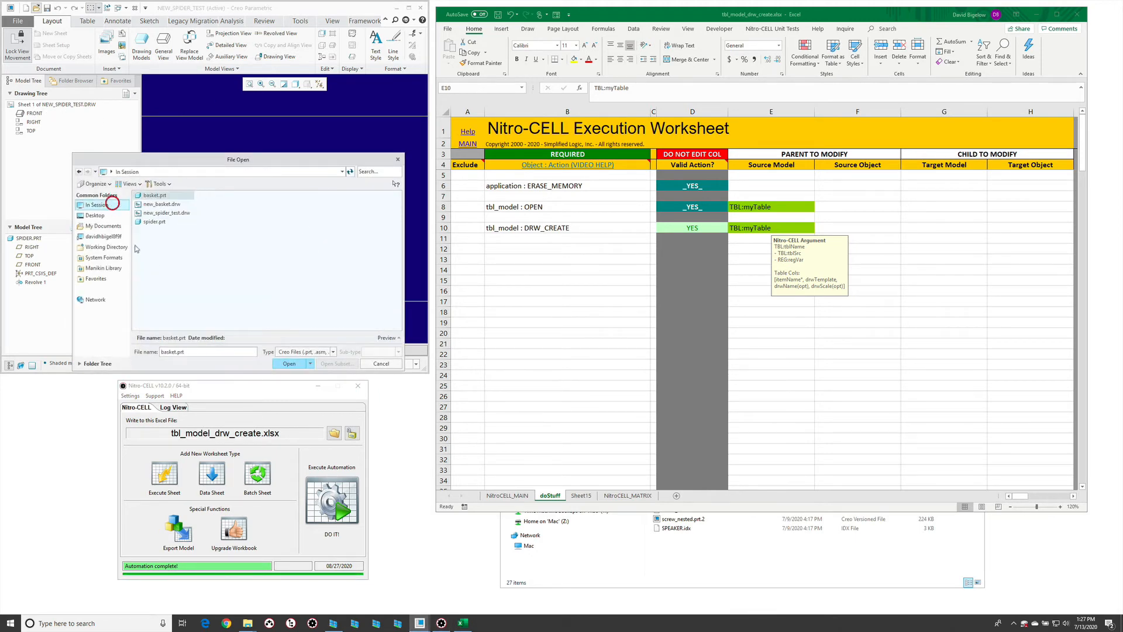
left_click(380, 363)
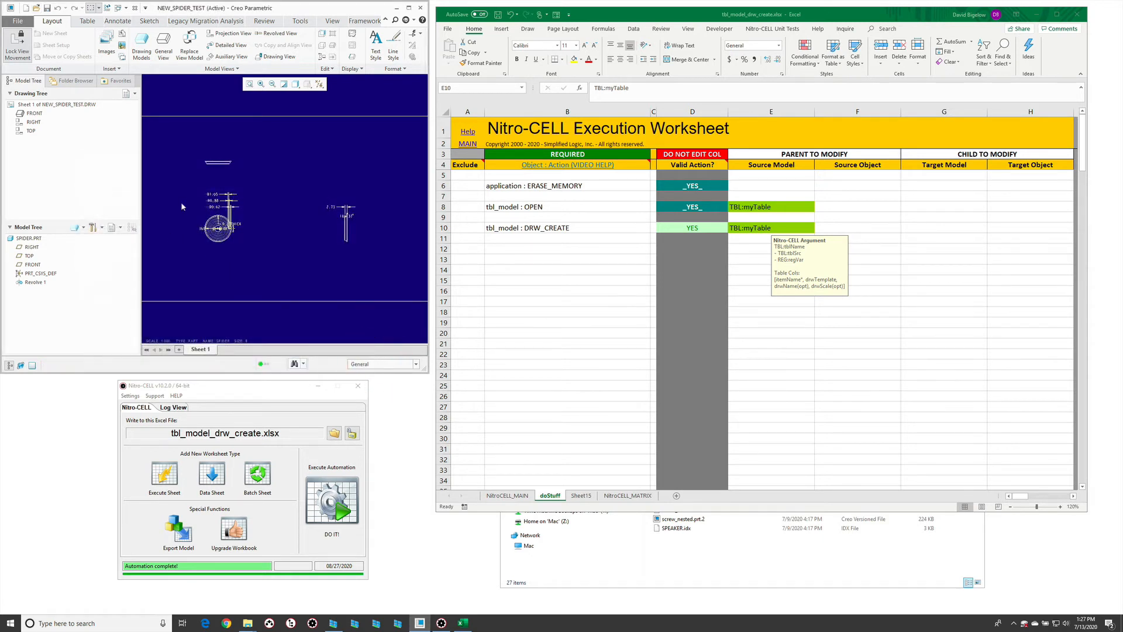
left_click(75, 105)
left_click(37, 238)
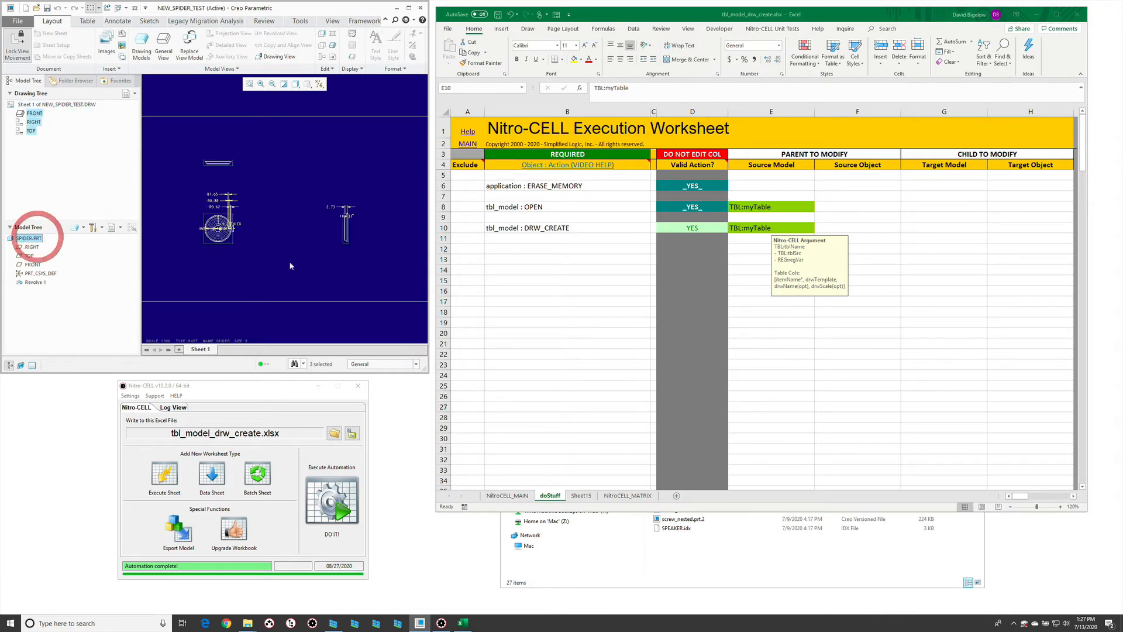
left_click(296, 261)
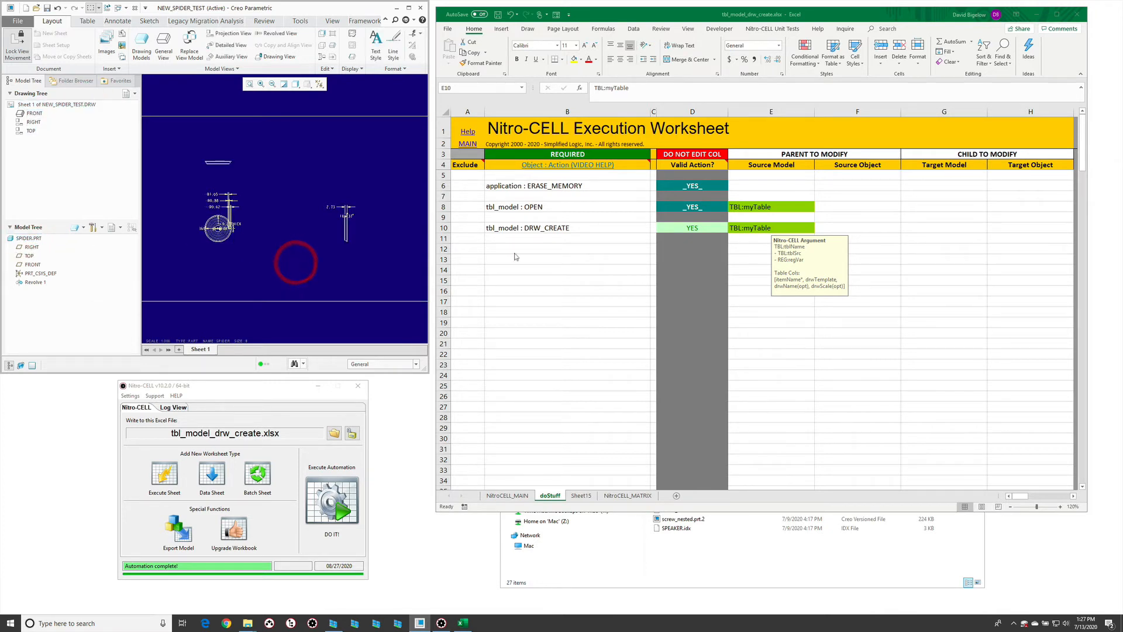
- Recheck the columns accepted by DRW_CREATE and add a drwScale column to the part table on Sheet15
left_click(580, 496)
left_click(580, 496)
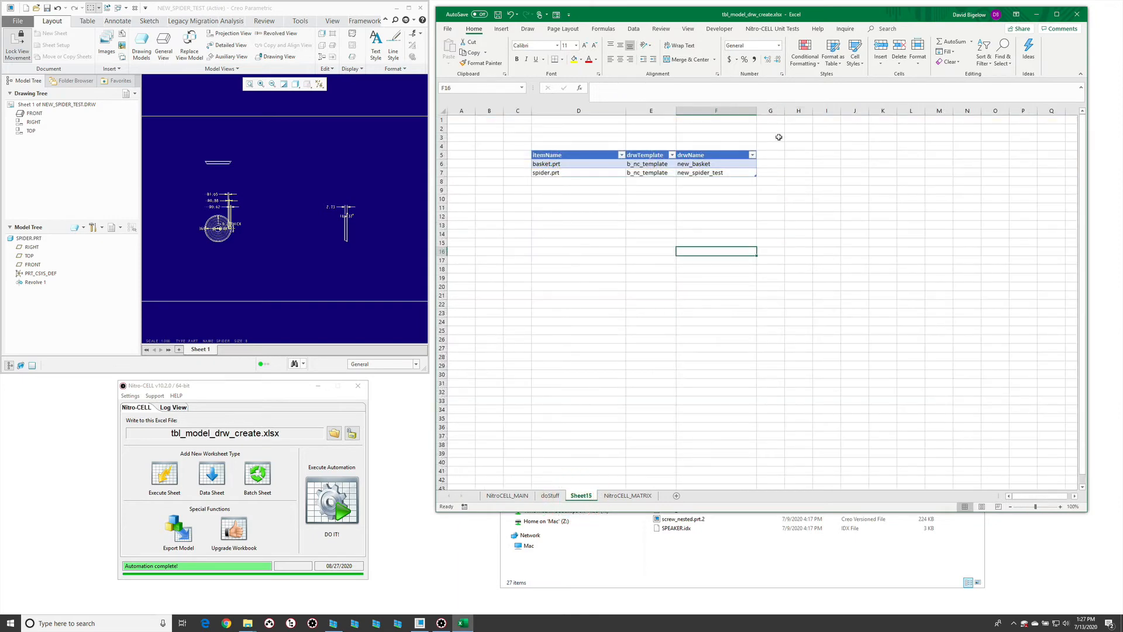
left_click(550, 495)
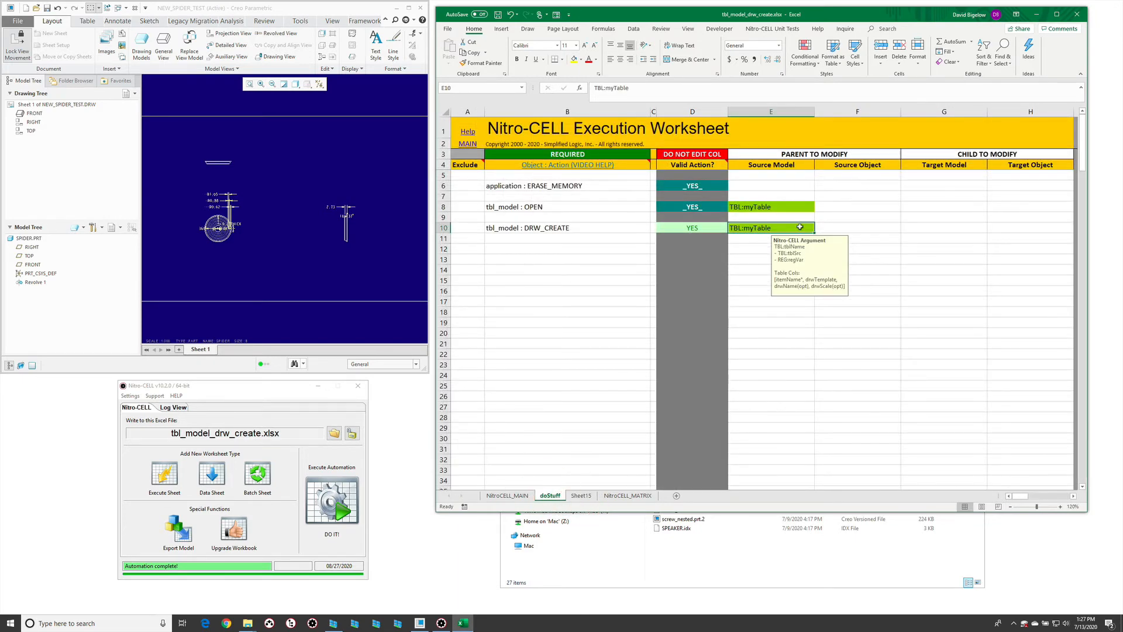
left_click(581, 496)
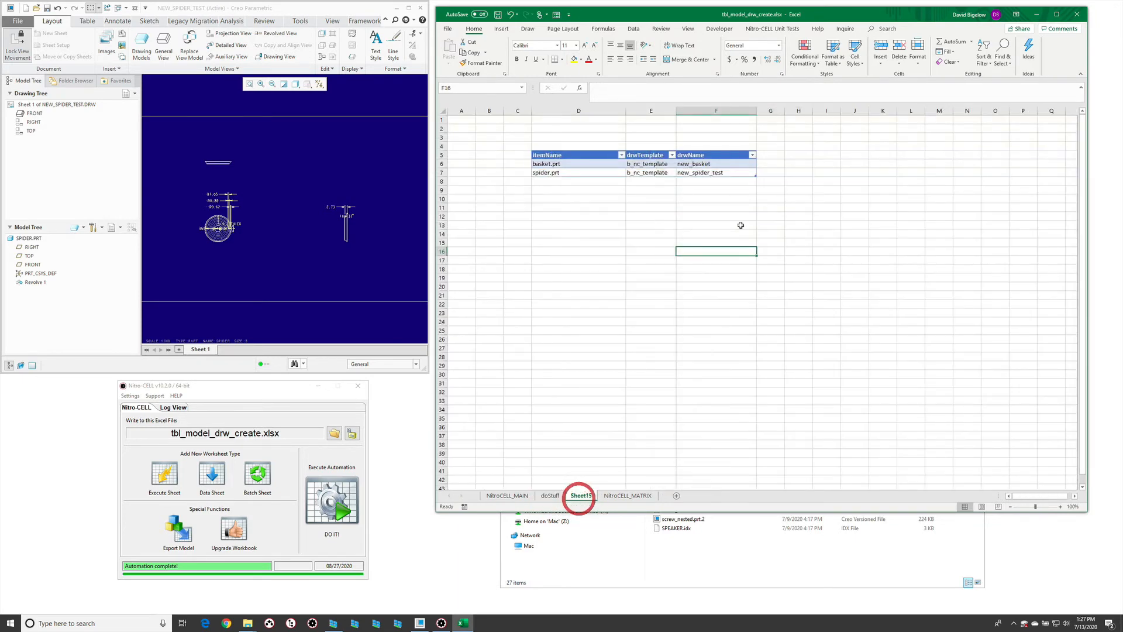
left_click(778, 156)
type("drwS")
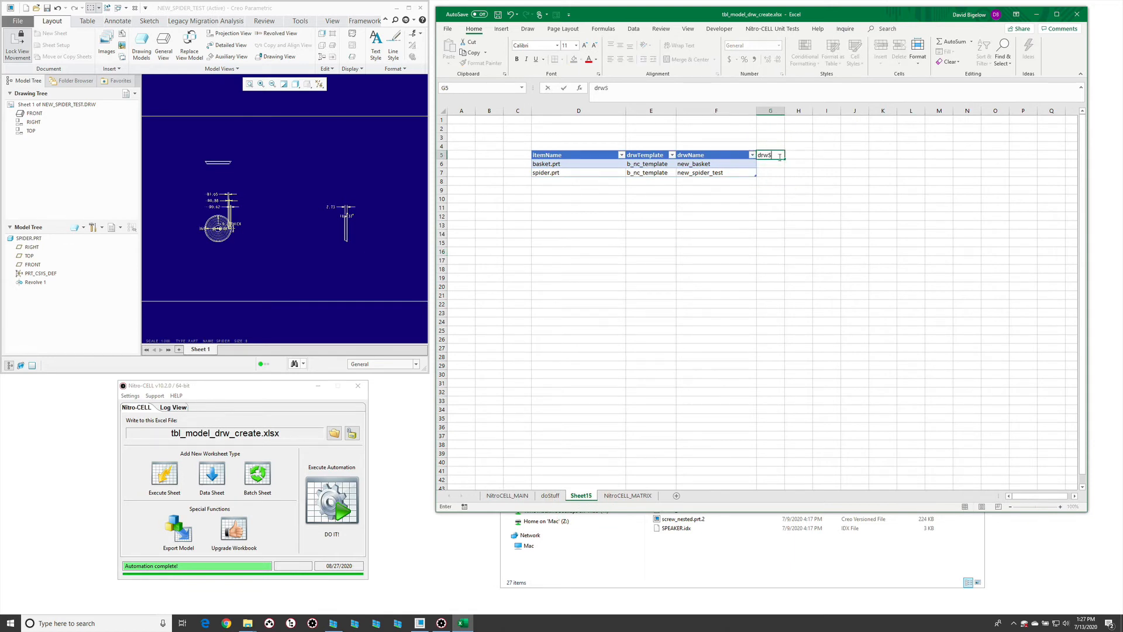
type("cale")
key("Return")
key("Return")
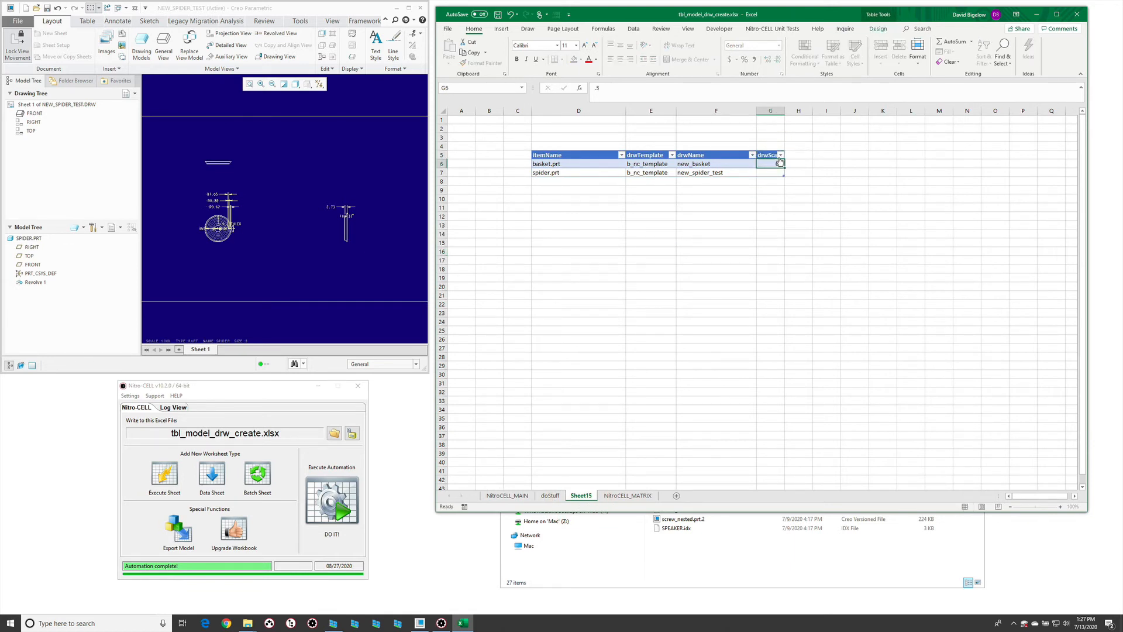
- Set the drawing scale to 0.5 for basket.prt and 2 for spider.prt, and run the automation from Nitro-CELL
type("2")
key("Return")
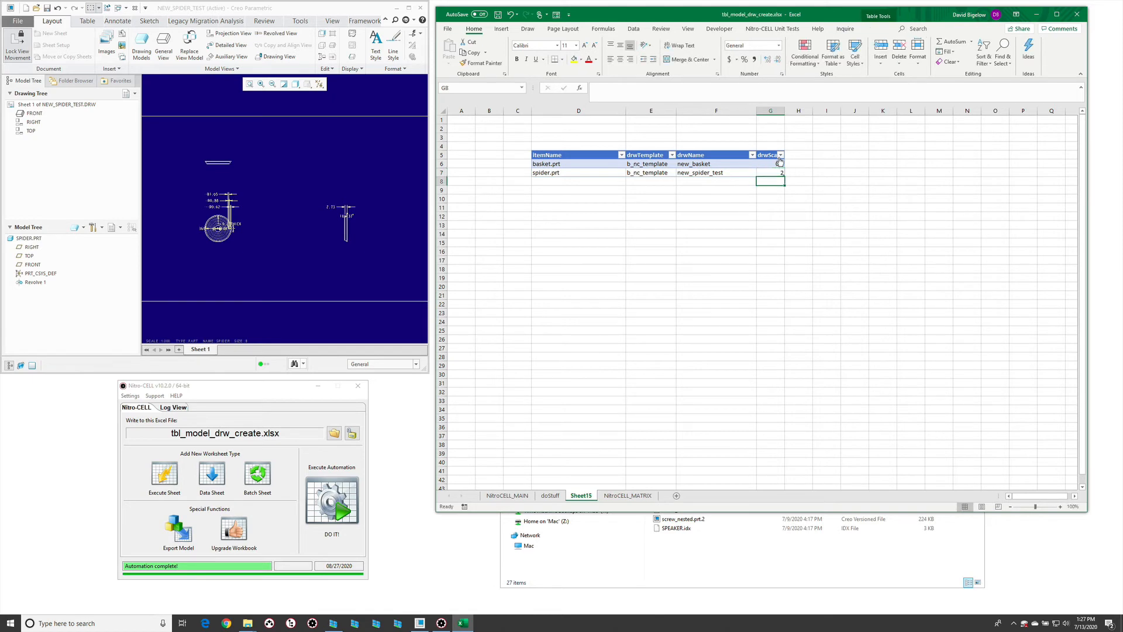
left_click(342, 495)
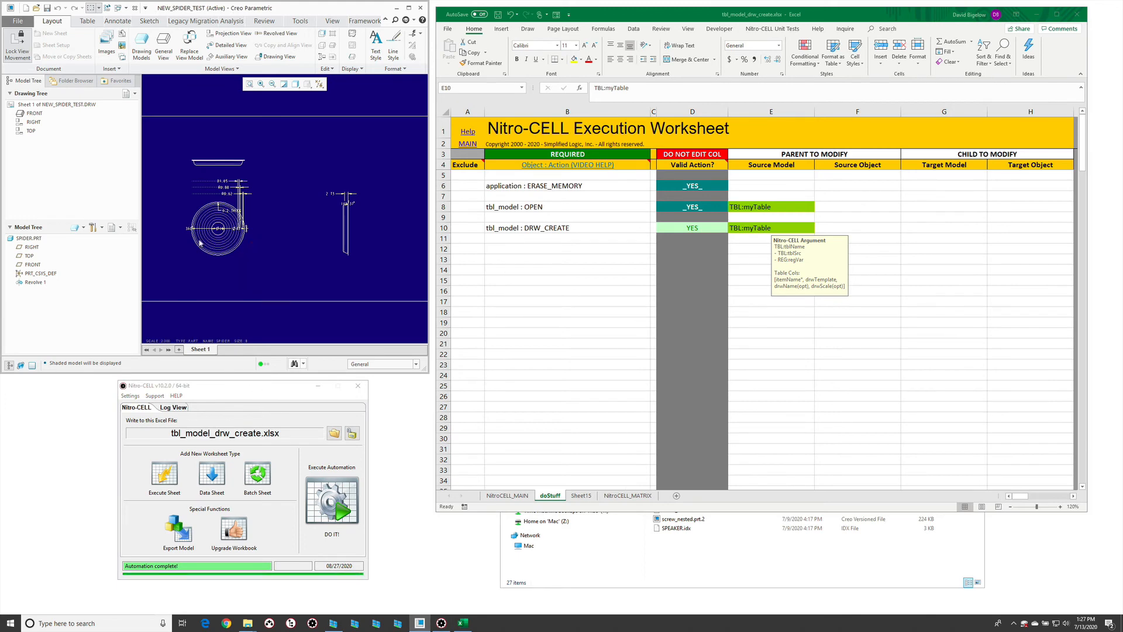
- Return to the part table in Excel and replace the item name basket.prt with the wildcard *.prt
left_click(553, 244)
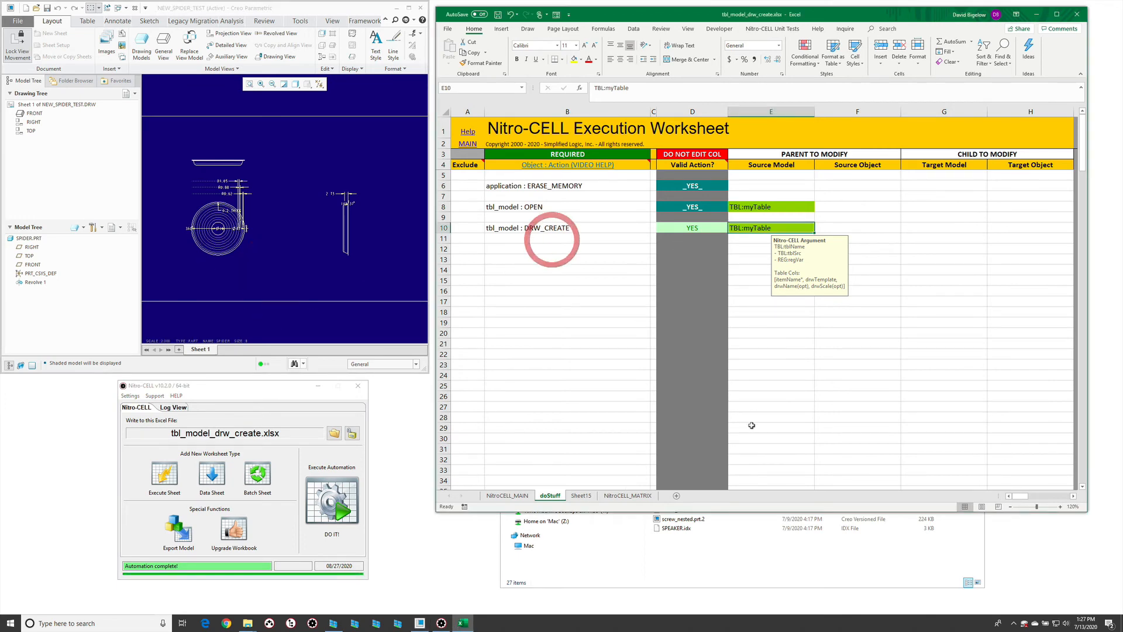
left_click(580, 495)
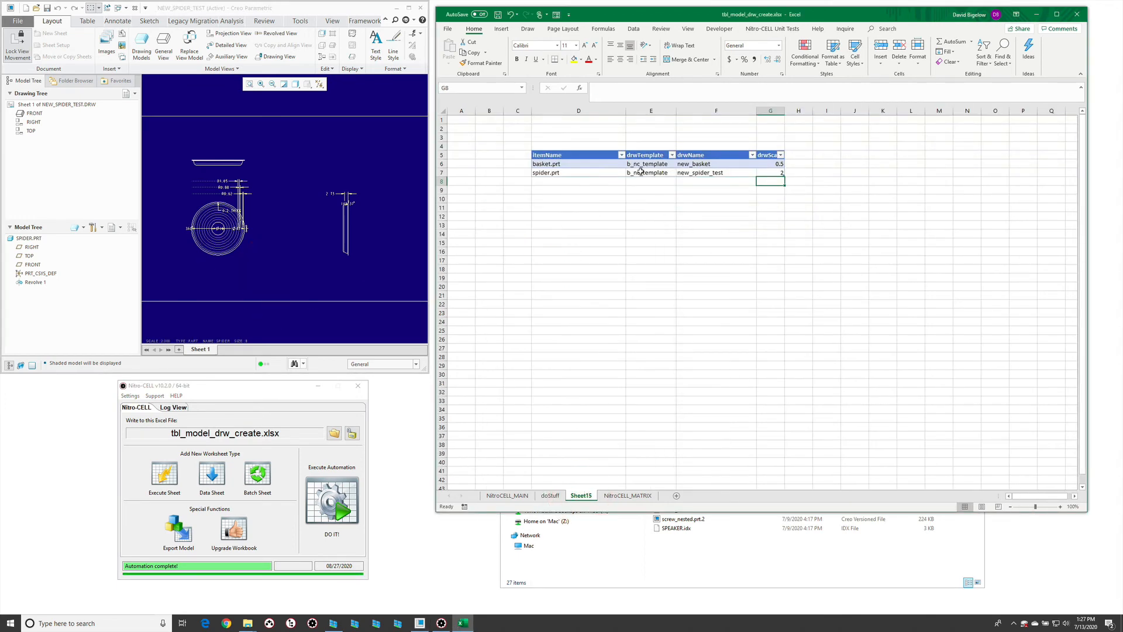
left_click(584, 165)
type("*.prt")
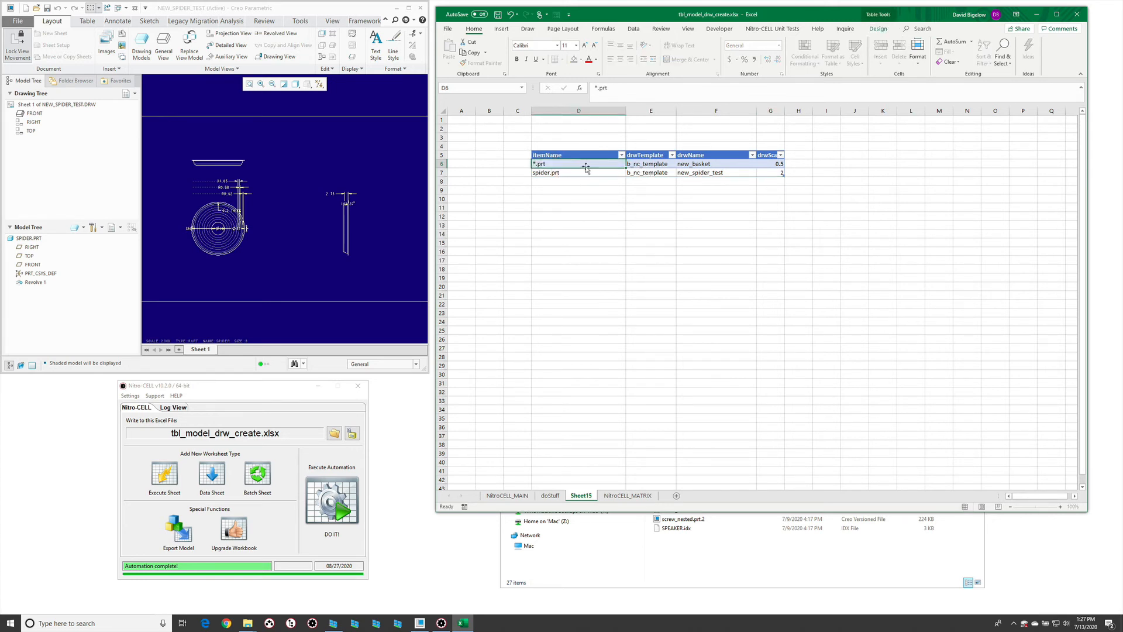
- Delete the spider.prt row from the part table
key("Return")
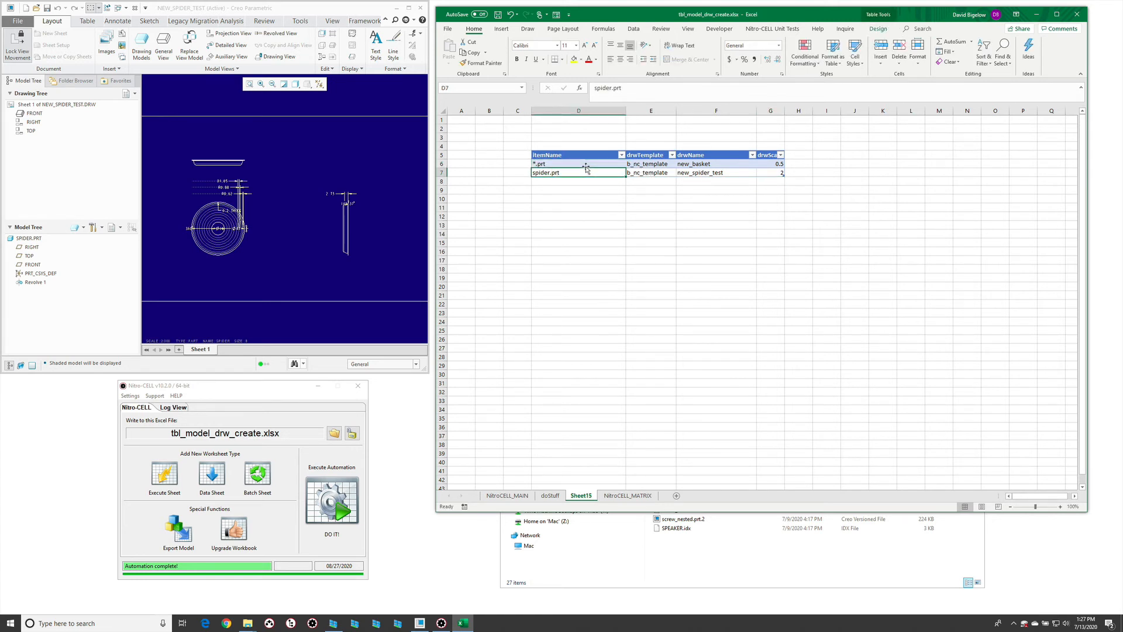
right_click(440, 174)
left_click(468, 251)
left_click(689, 191)
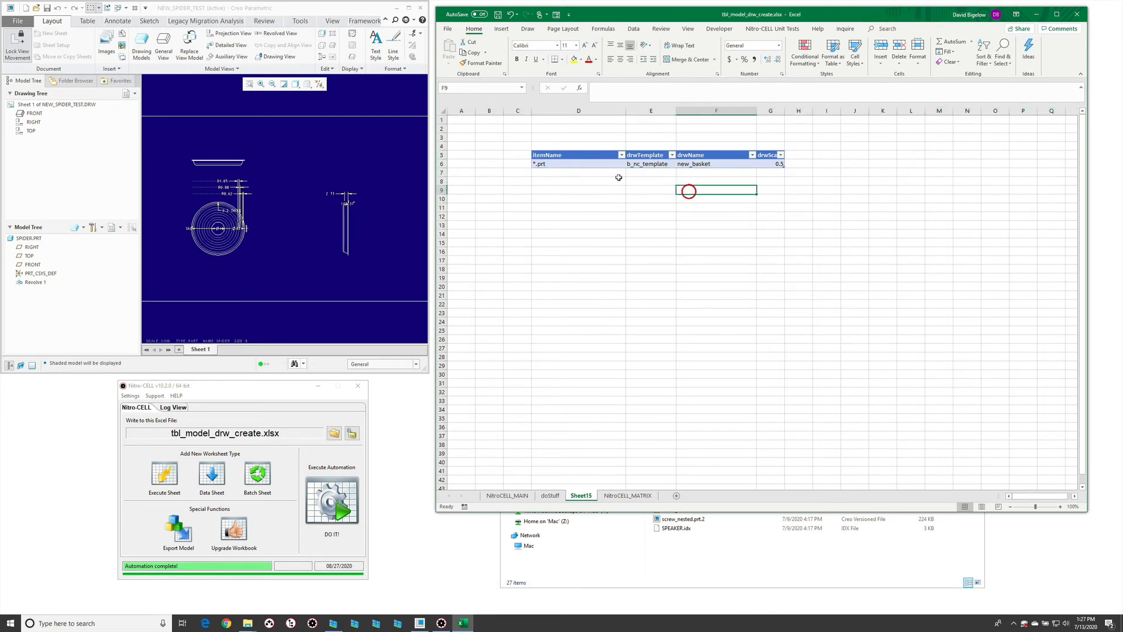
- Add a table row for the wildcard *.asm and copy the drawing template b_nc_template into it
left_click(585, 173)
type("*.asm")
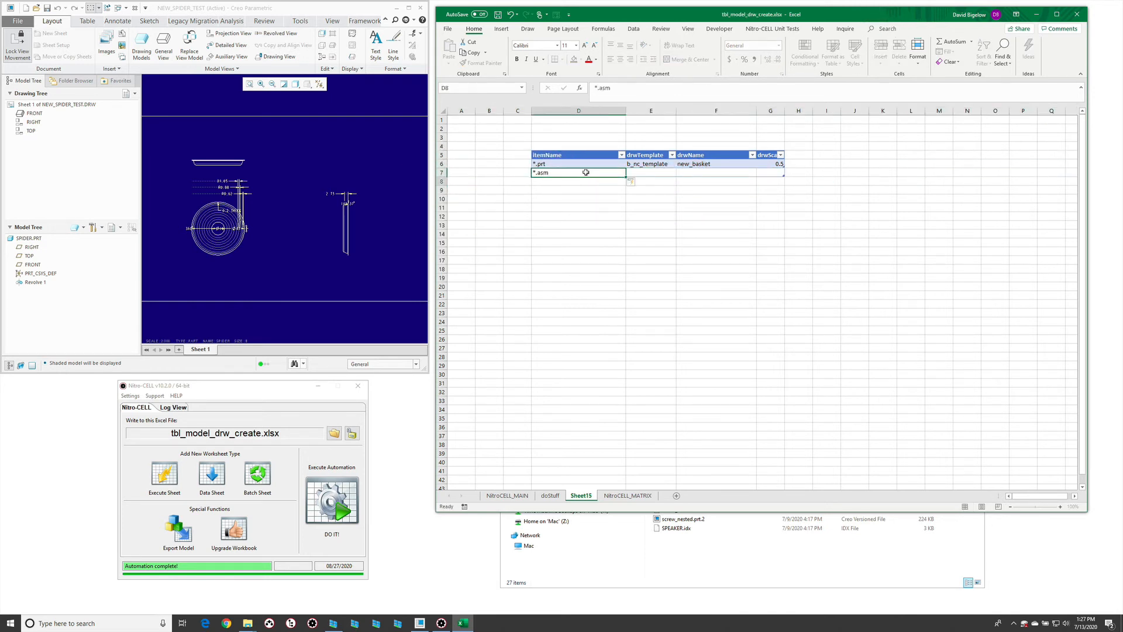
key("Tab")
key("Up")
key("ctrl+c")
key("Down")
key("ctrl+v")
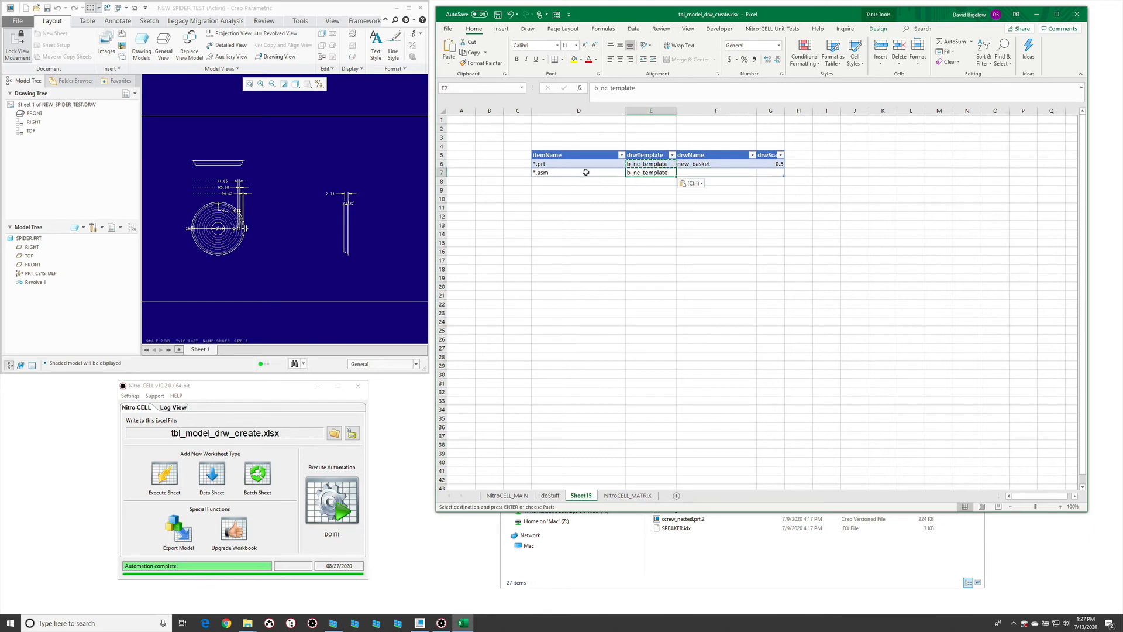
key("Escape")
key("Tab")
key("Tab")
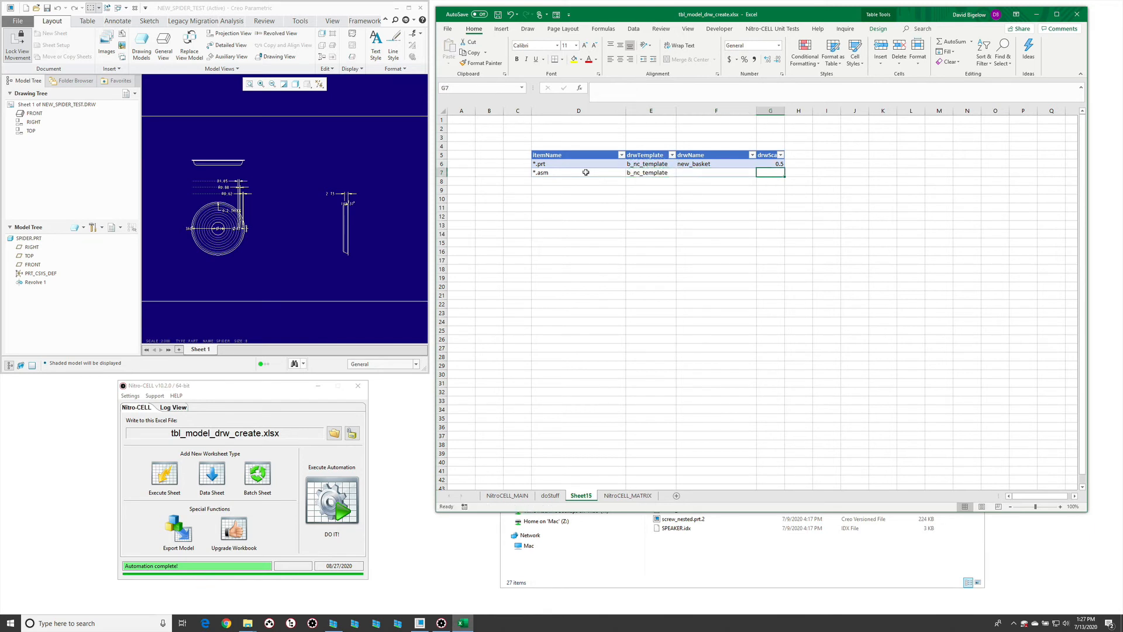
- Set the drawing scale to 1.5 for *.asm and 0.75 for *.prt
type("1.5")
key("Up")
type("0.75")
key("Return")
- Delete the drwName column from the sheet and widen the drwScale column to fit its header
right_click(717, 110)
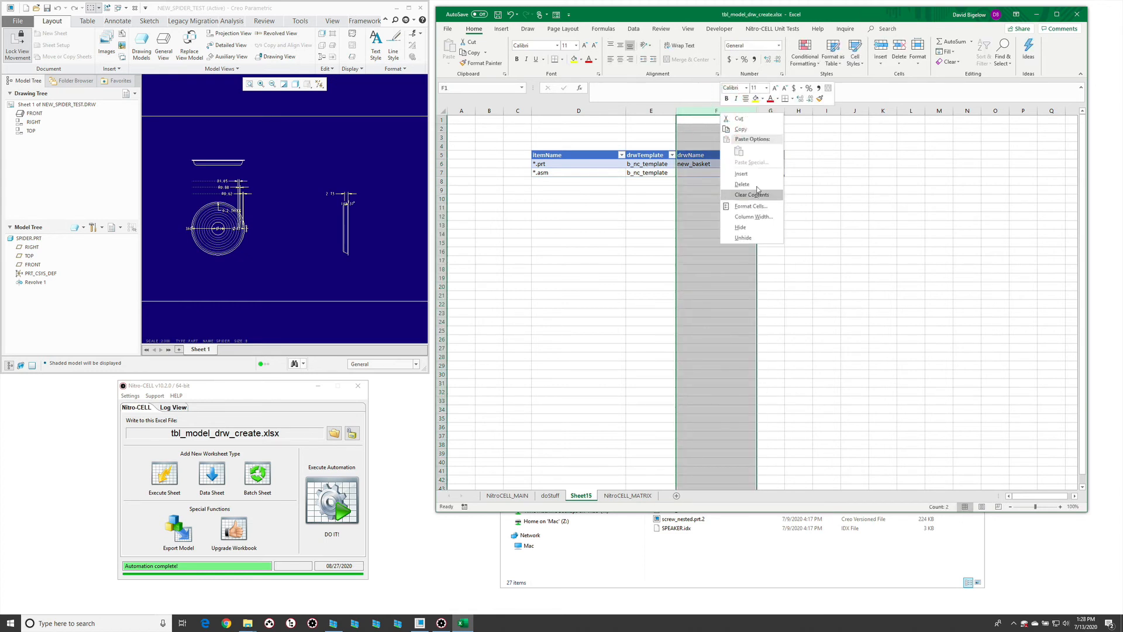
left_click(758, 184)
left_click(706, 212)
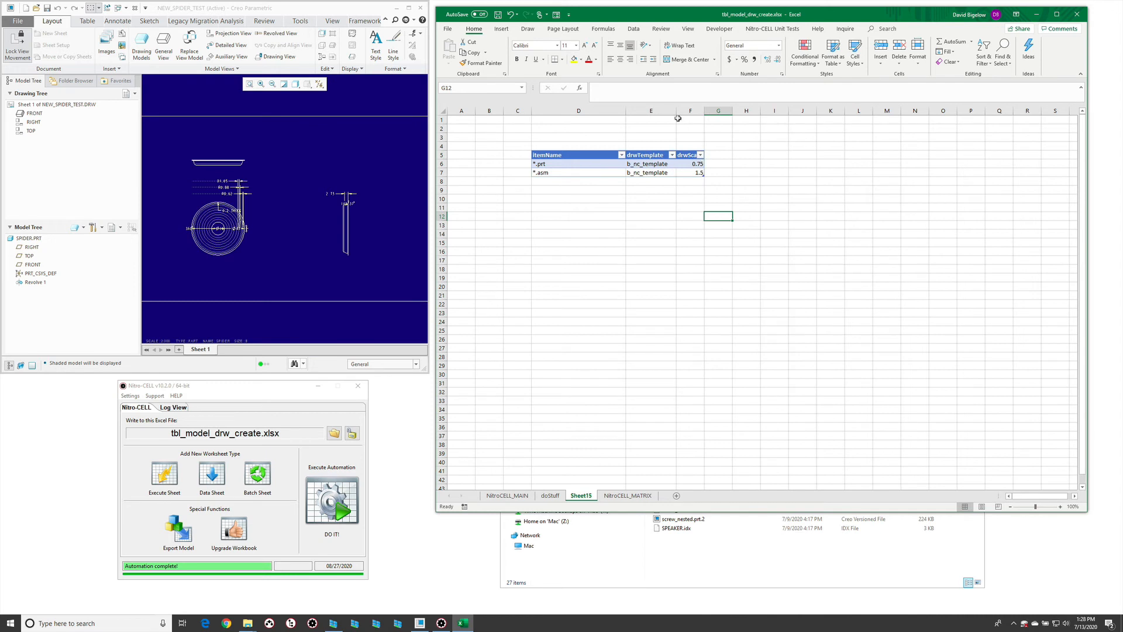
left_click_drag(704, 110, 724, 111)
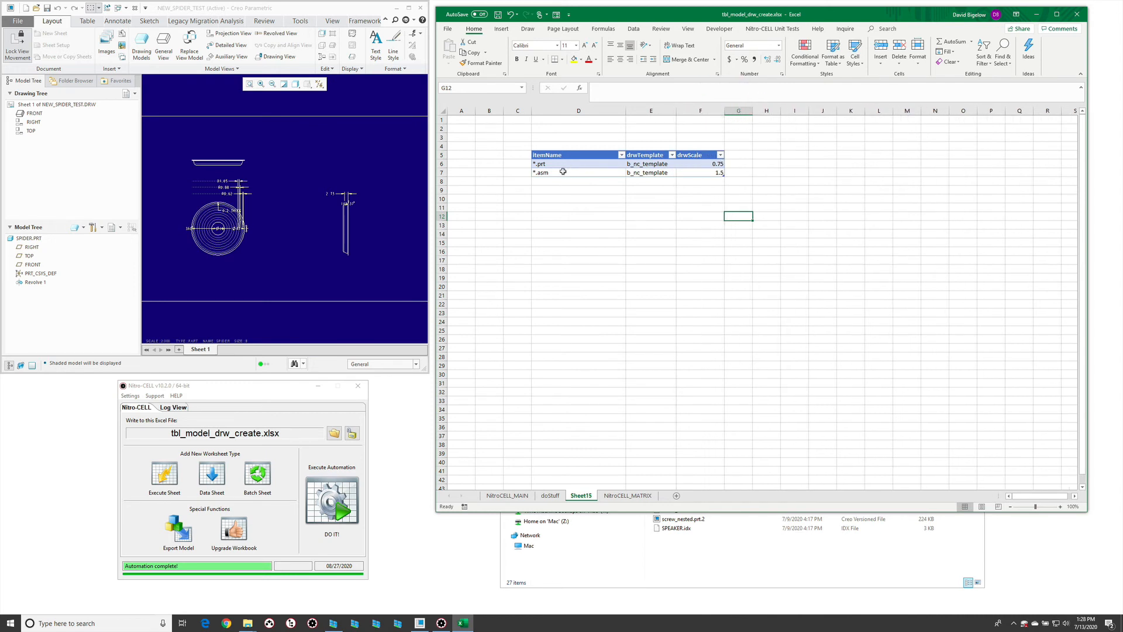
- Run the automation from Nitro-CELL, then switch to Creo Parametric and inspect the in-session drawing dust_cap.drw
left_click(325, 505)
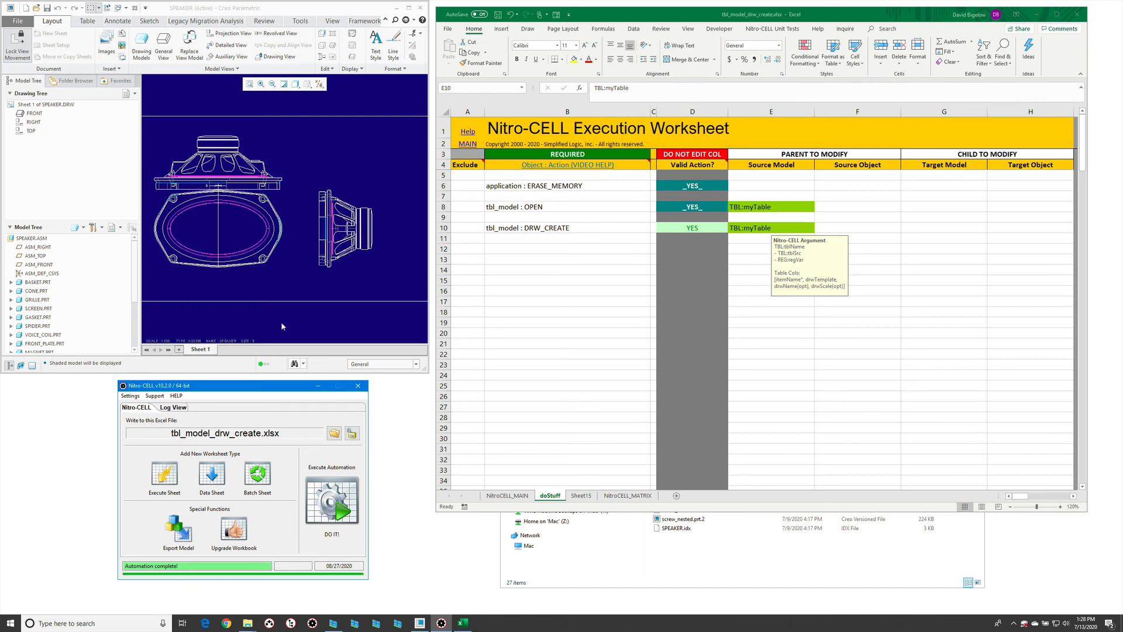
left_click(295, 321)
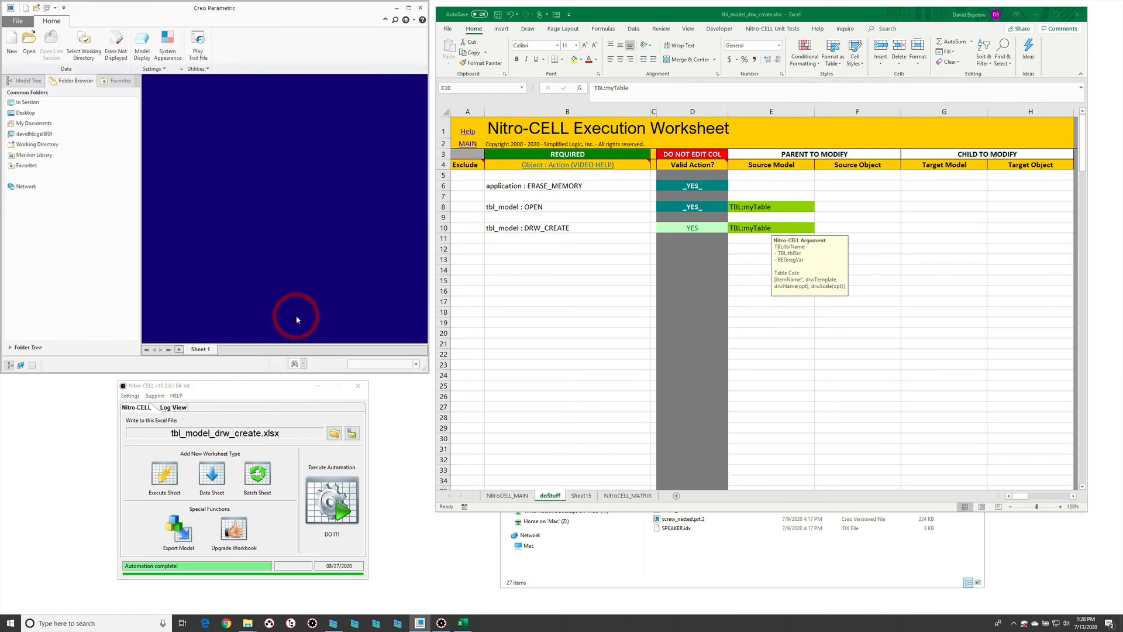
key("ctrl+o")
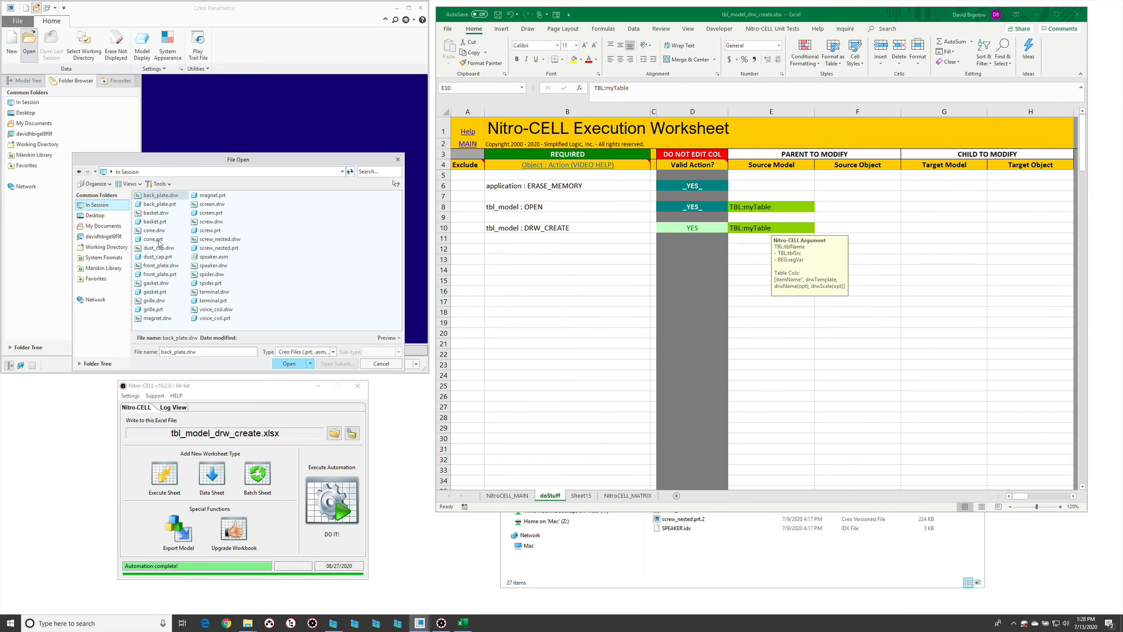
double_click(162, 248)
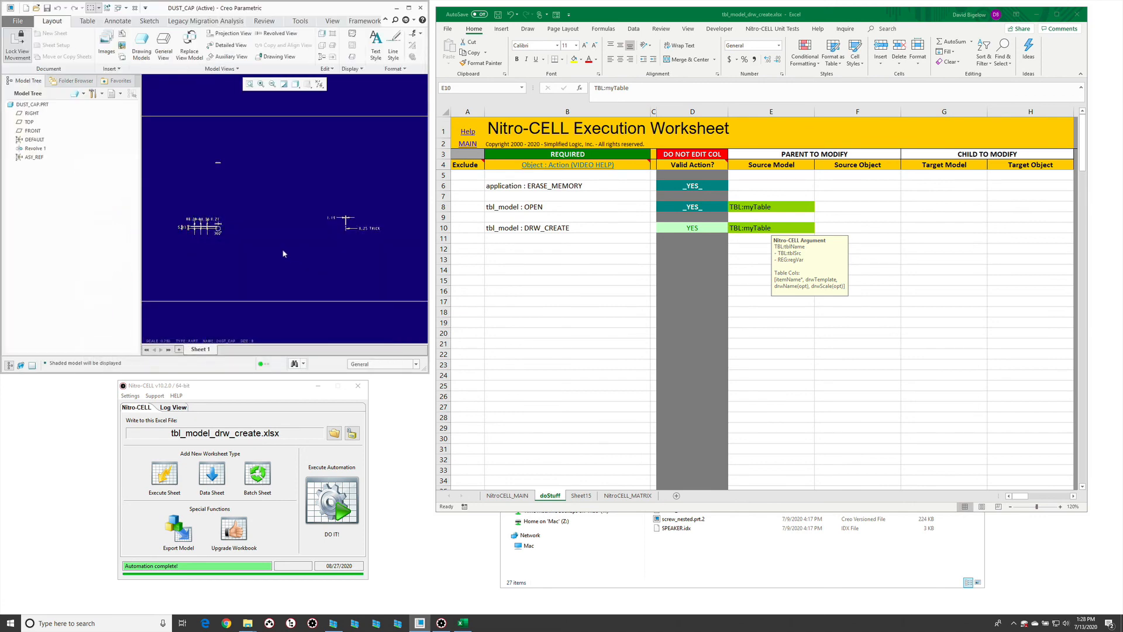
left_click(282, 250)
left_click(387, 245)
left_click(224, 257)
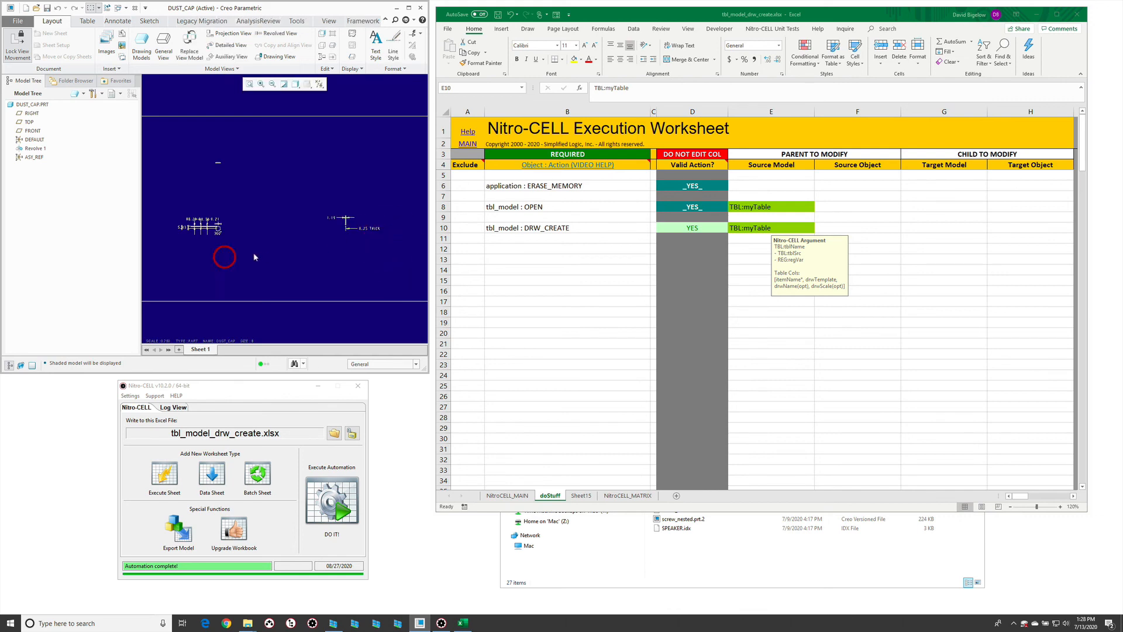
- Close the dust cap drawing and open front_plate.drw from the in-session files to check its views
left_click(254, 251)
key("ctrl+w")
key("ctrl+o")
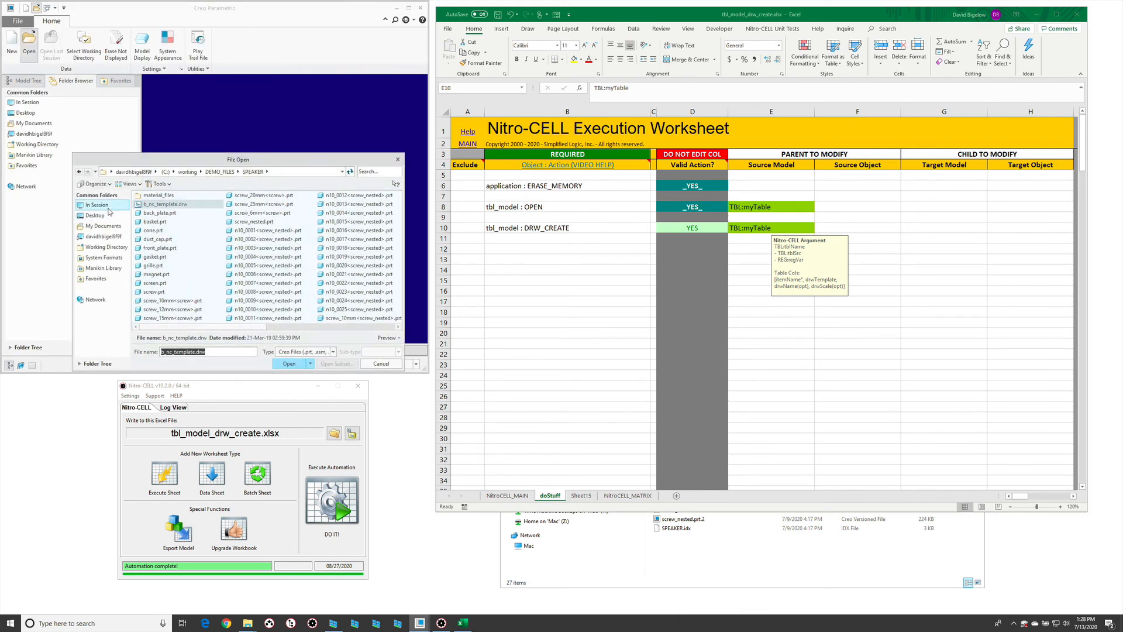
left_click(108, 206)
double_click(172, 266)
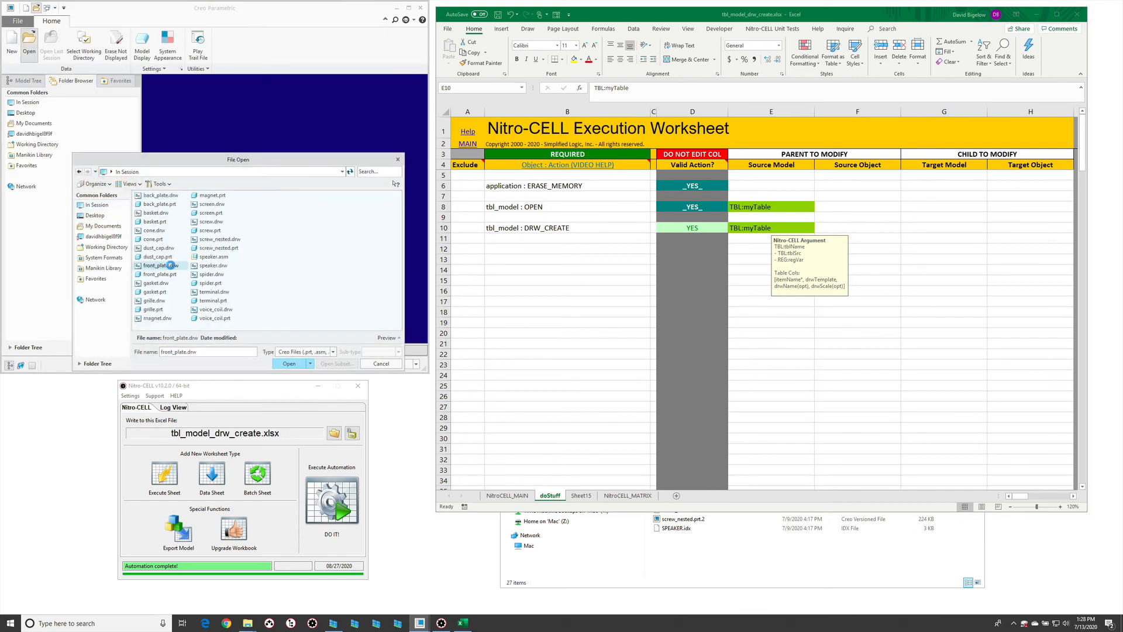
- Switch to Excel and review the DRW_CREATE action on the doStuff sheet and the wildcard table on Sheet15
left_click(604, 265)
left_click(605, 228)
left_click(732, 227)
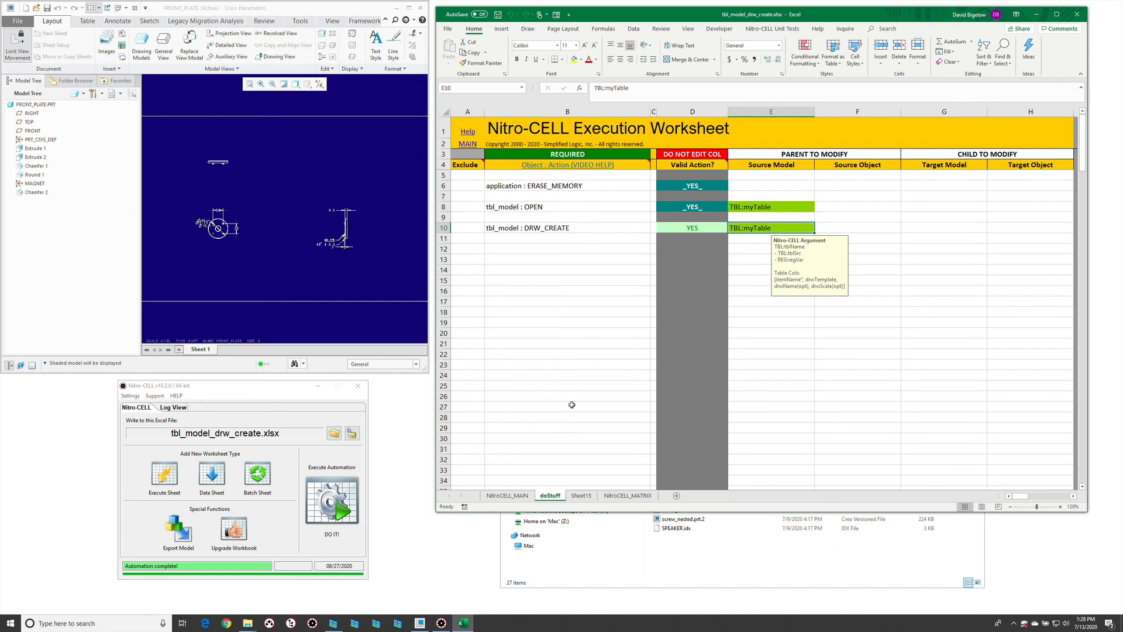
left_click(345, 277)
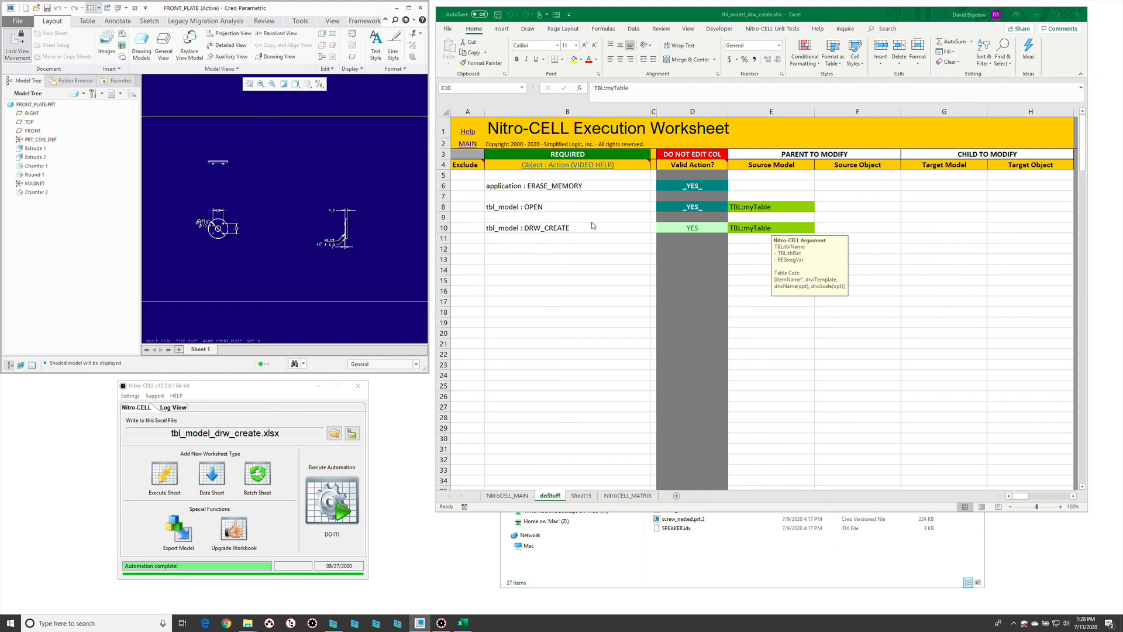
left_click(584, 495)
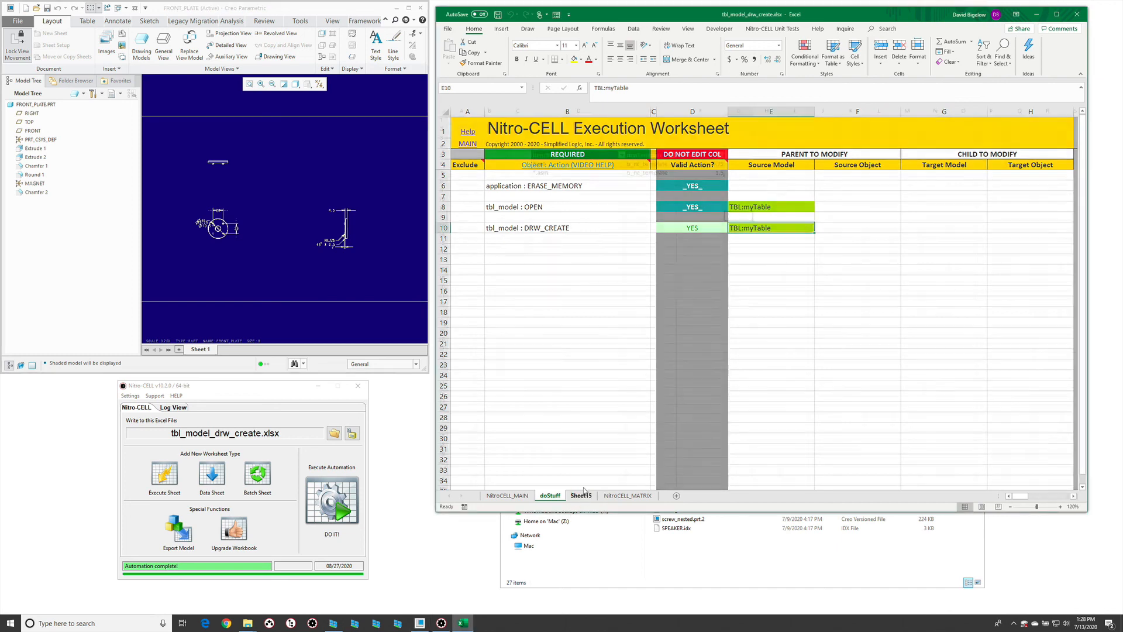
left_click(550, 496)
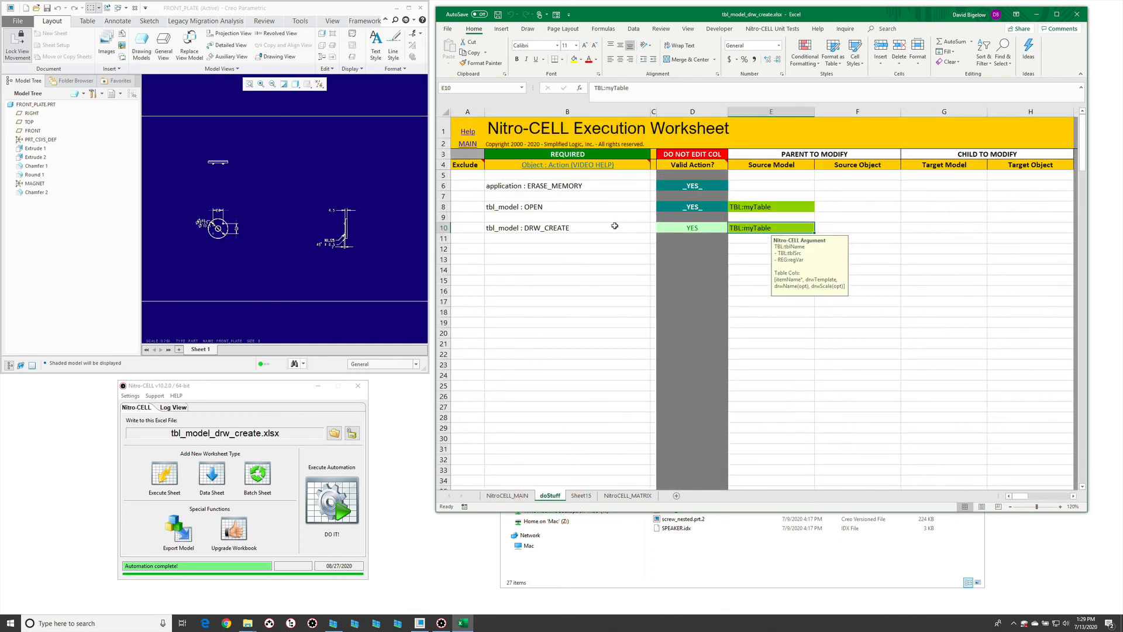